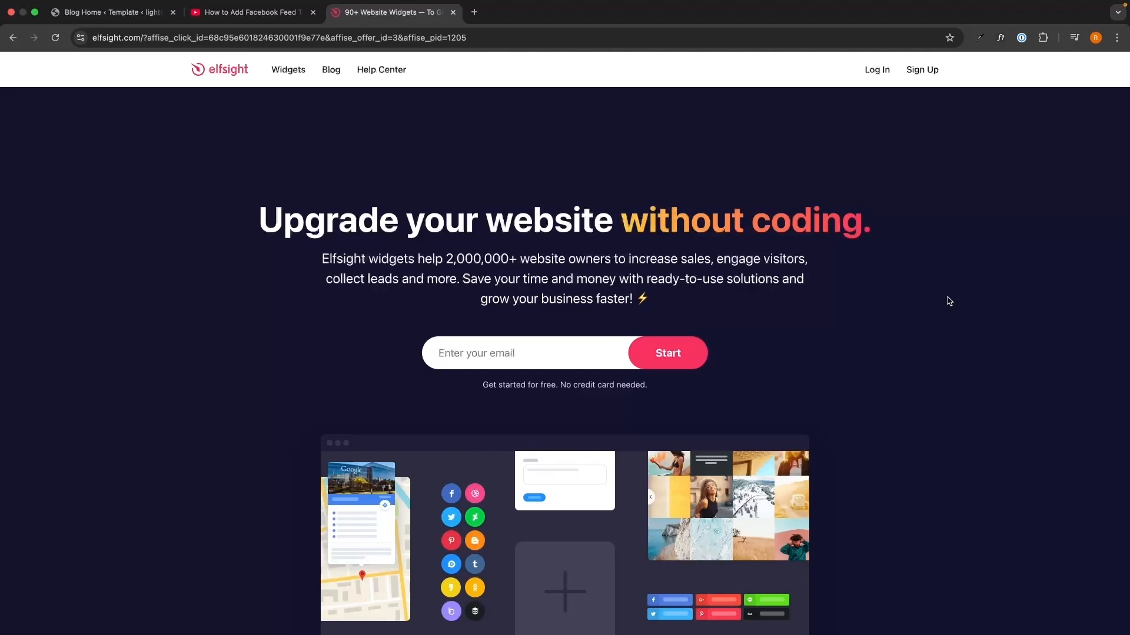
Follow the Elfsight sign-up link in the tutorial video's YouTube description
{"action": "key", "text": "ctrl+shift+Tab"}
{"action": "left_click_drag", "start_coordinate": [39, 216], "coordinate": [503, 372]}
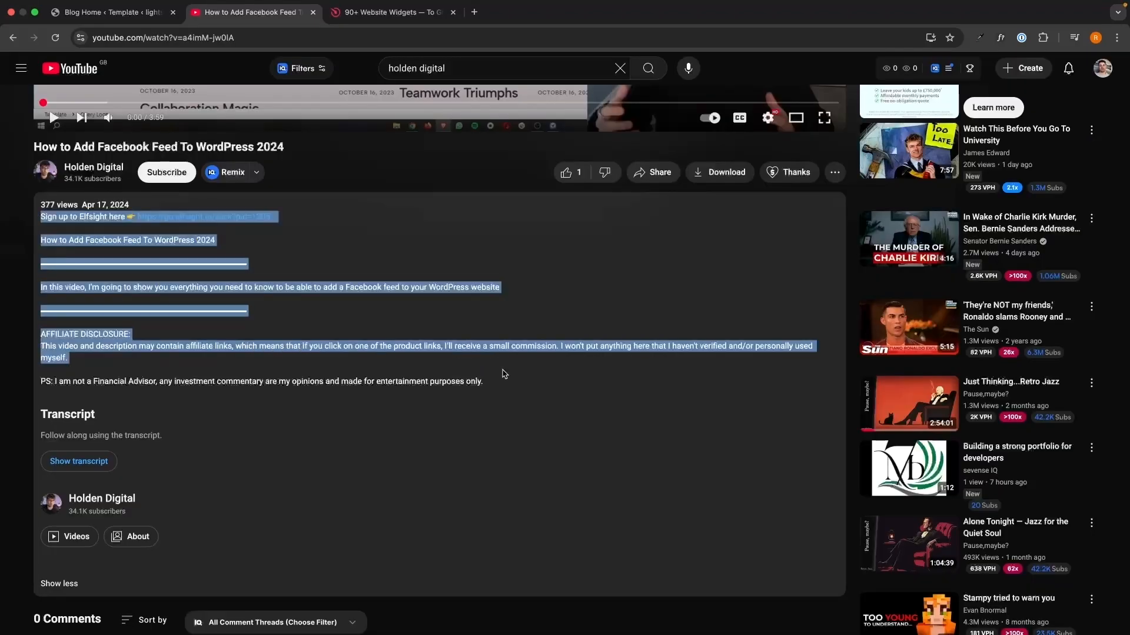
{"action": "left_click", "coordinate": [503, 373]}
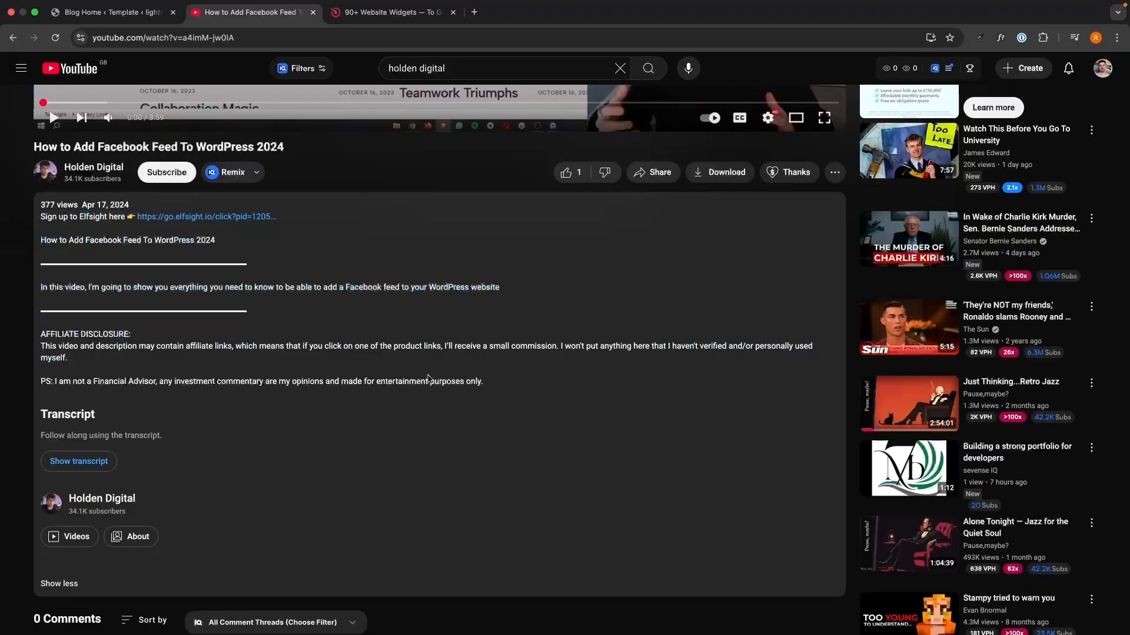
{"action": "left_click", "coordinate": [230, 222]}
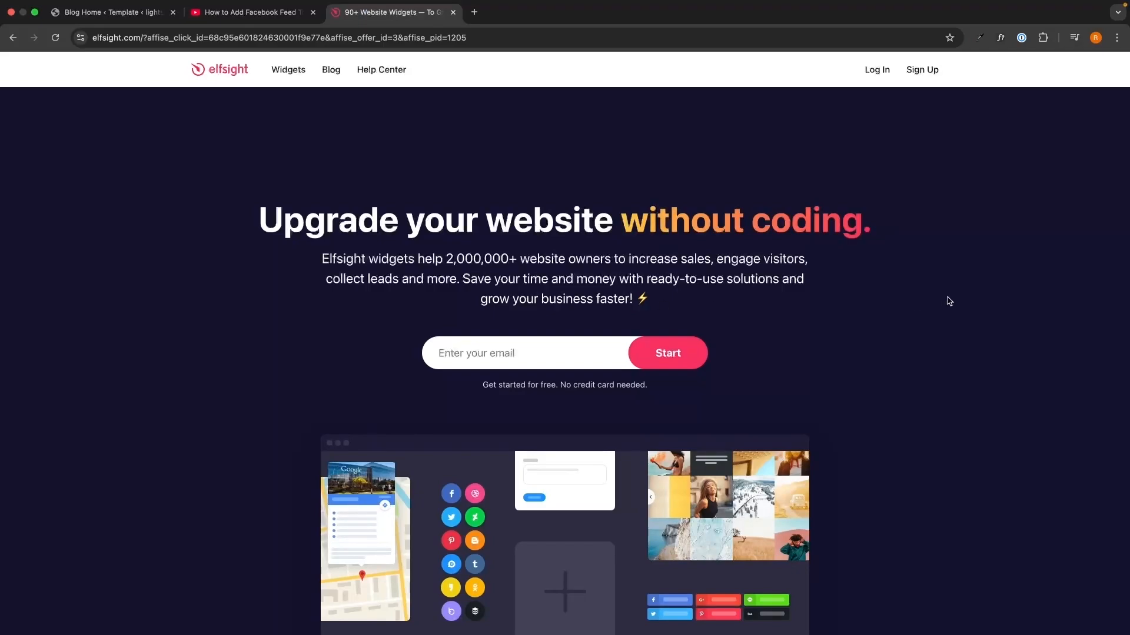
Sign up for an Elfsight account with an e-mail address and password
{"action": "left_click", "coordinate": [587, 352]}
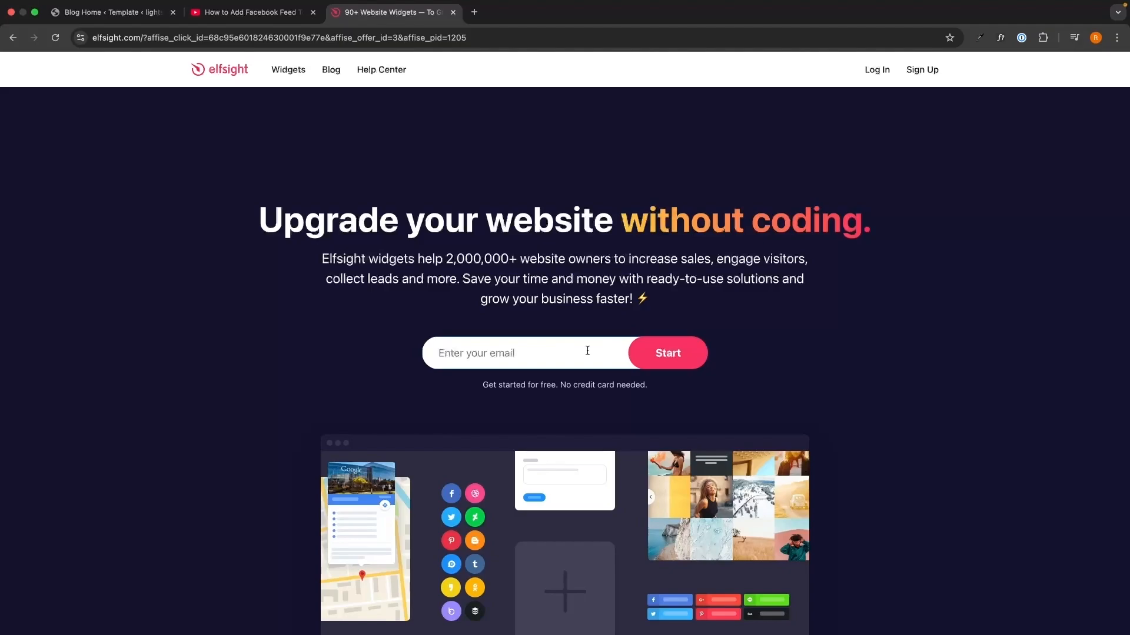
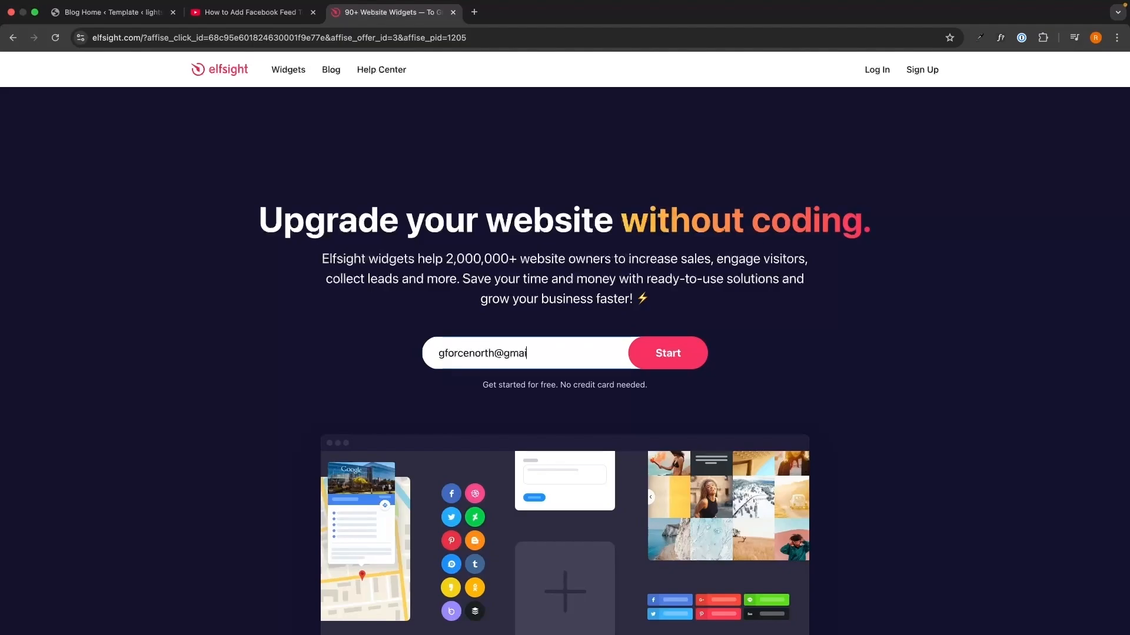
{"action": "key", "text": "Return"}
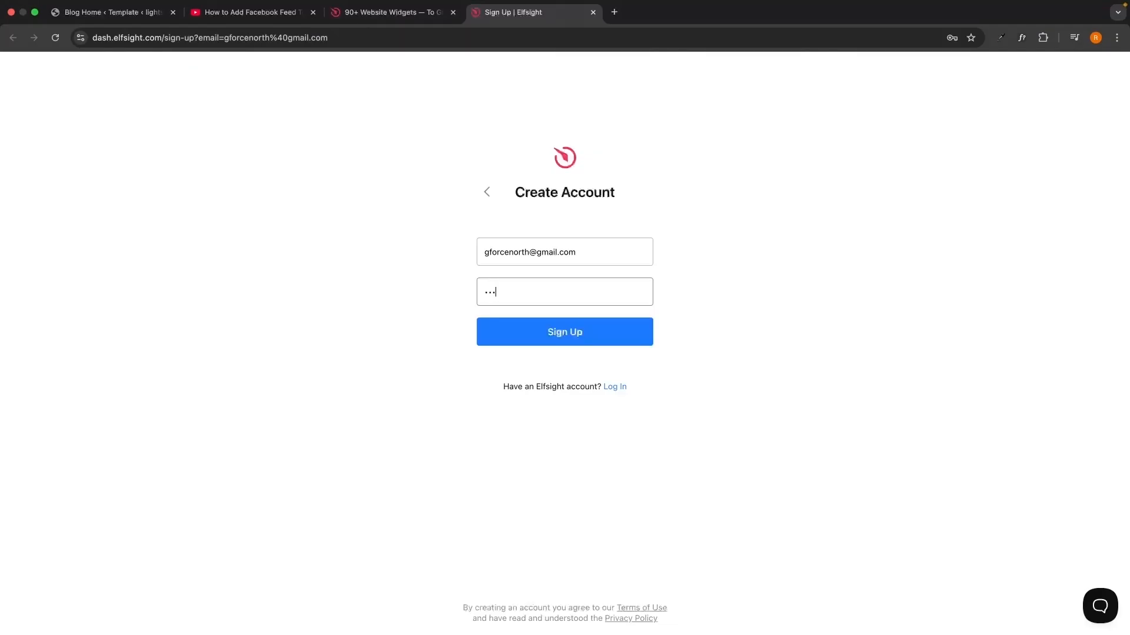
{"action": "left_click", "coordinate": [610, 338]}
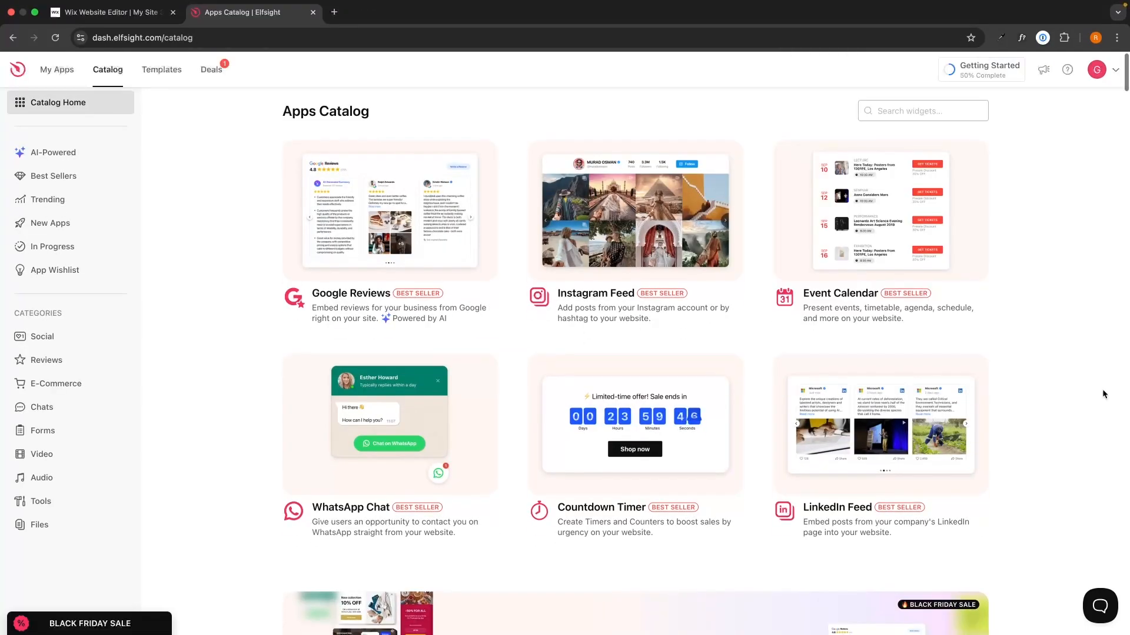
{"action": "scroll", "coordinate": [1106, 405], "scroll_direction": "down", "scroll_amount": 2}
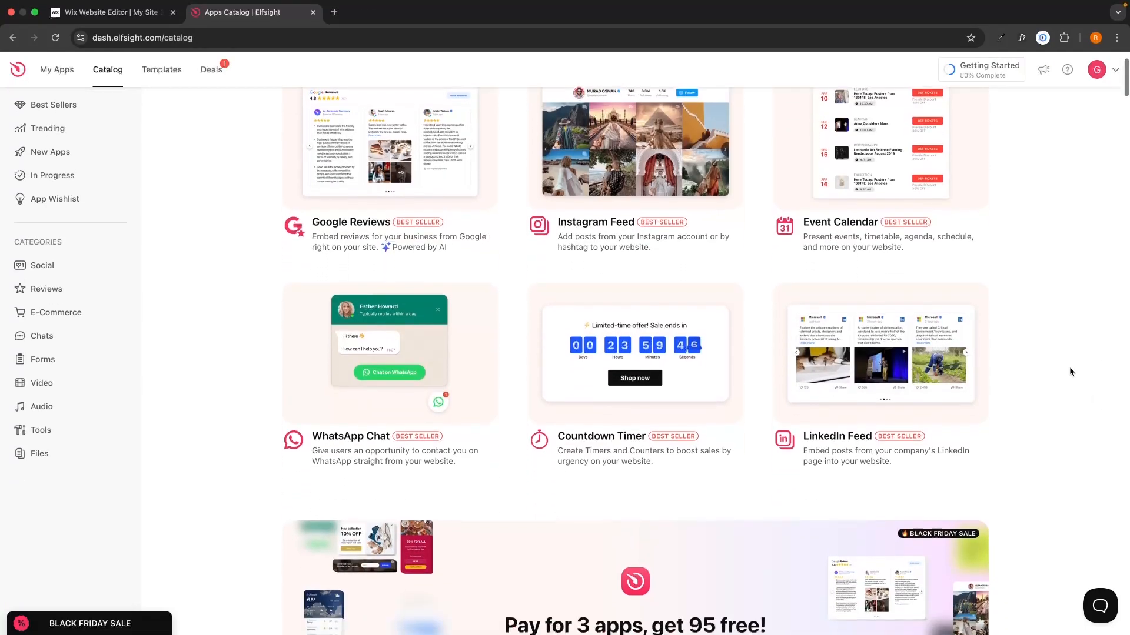
{"action": "scroll", "coordinate": [1069, 366], "scroll_direction": "up", "scroll_amount": 3}
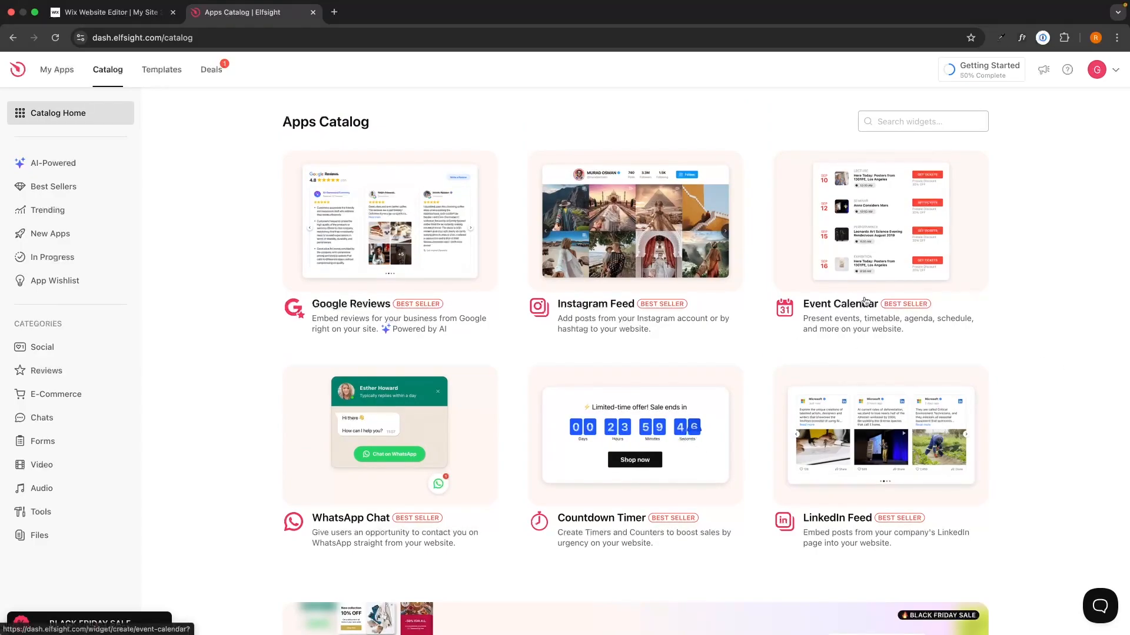
Search the catalog for 'telegram' and open the Telegram Chat widget
{"action": "left_click", "coordinate": [913, 121]}
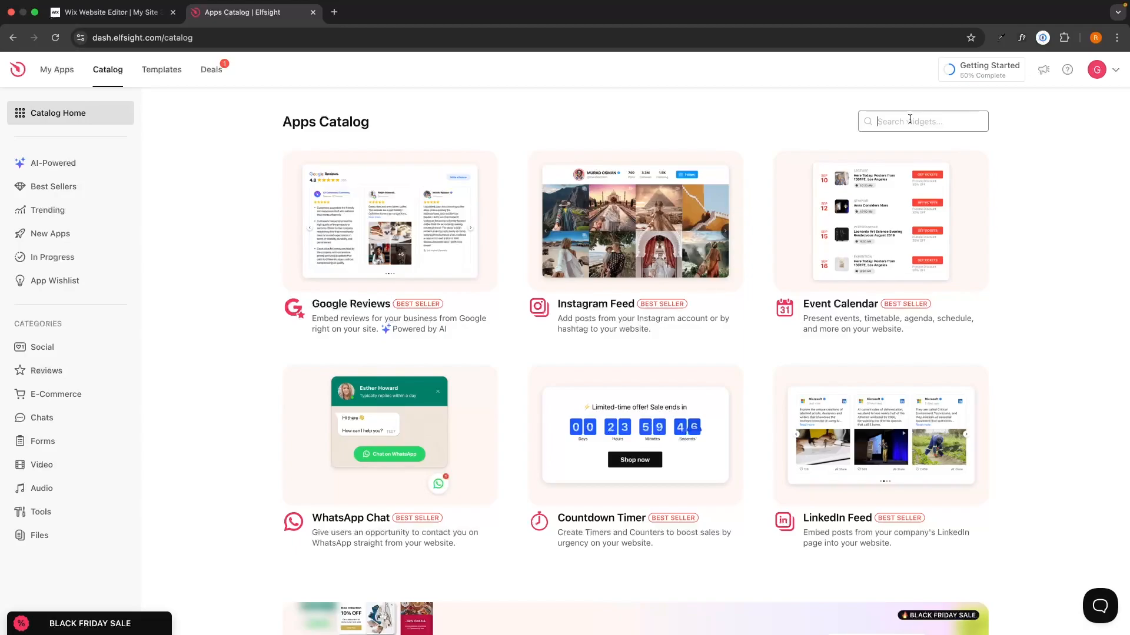
{"action": "type", "text": "telegram"}
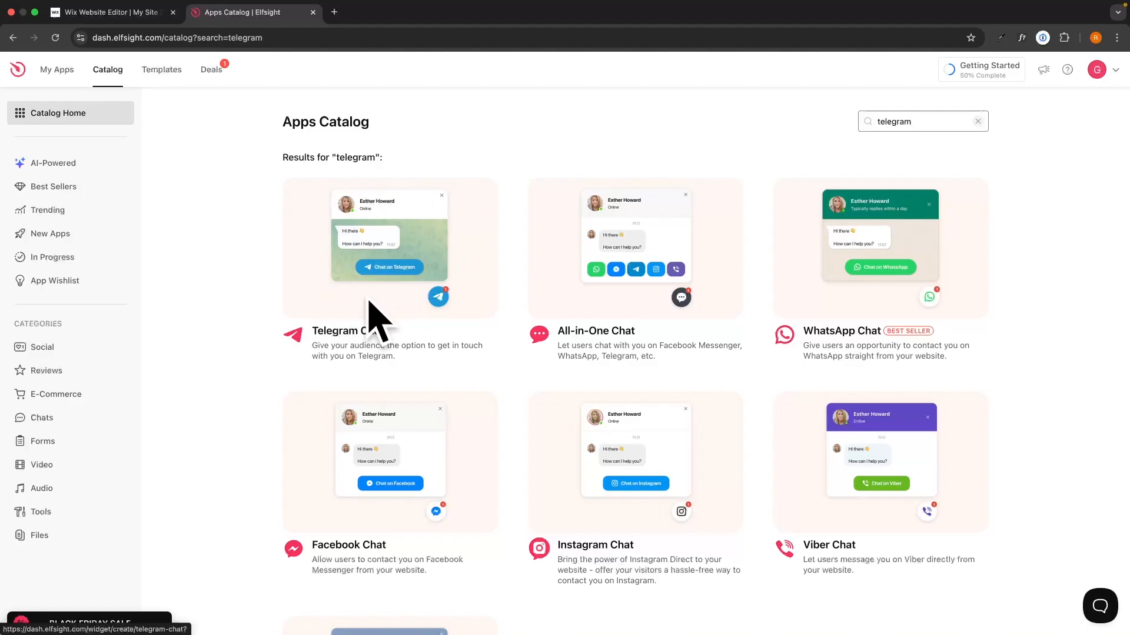
{"action": "left_click", "coordinate": [401, 282]}
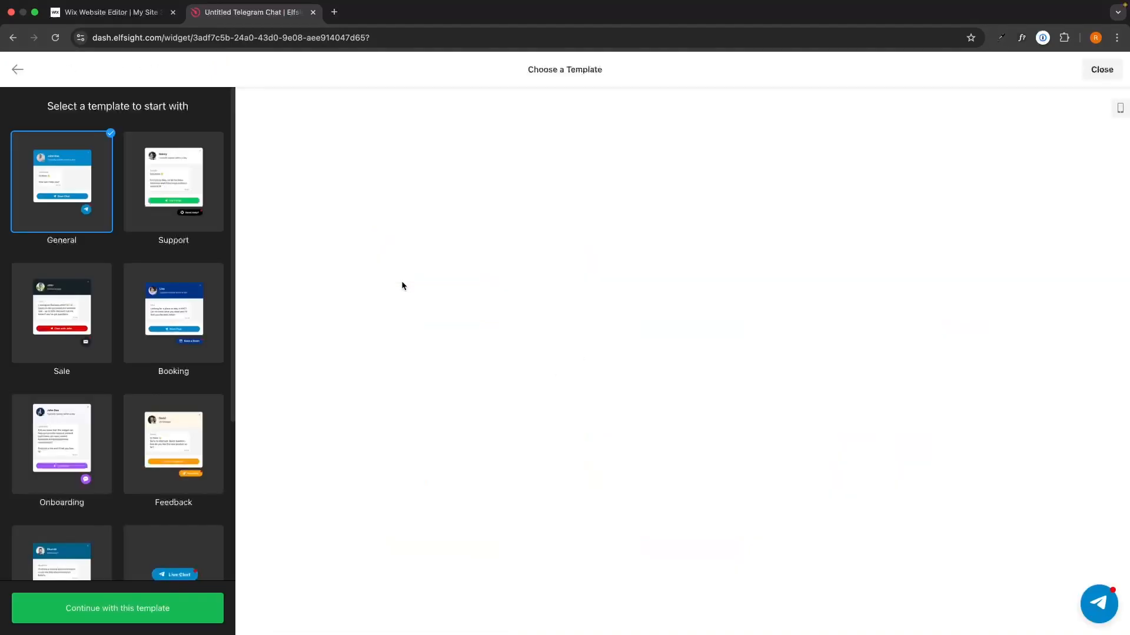
Compare the Booking, Sale, Onboarding and Feedback templates, then continue with General
{"action": "scroll", "coordinate": [143, 324], "scroll_direction": "down", "scroll_amount": 5}
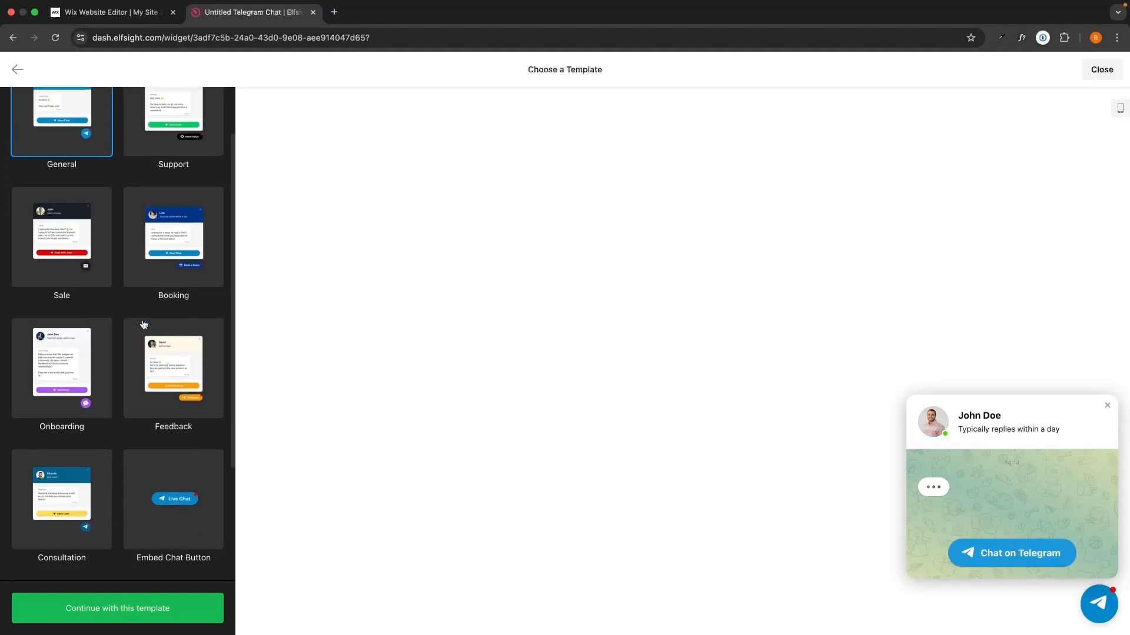
{"action": "scroll", "coordinate": [143, 325], "scroll_direction": "up", "scroll_amount": 5}
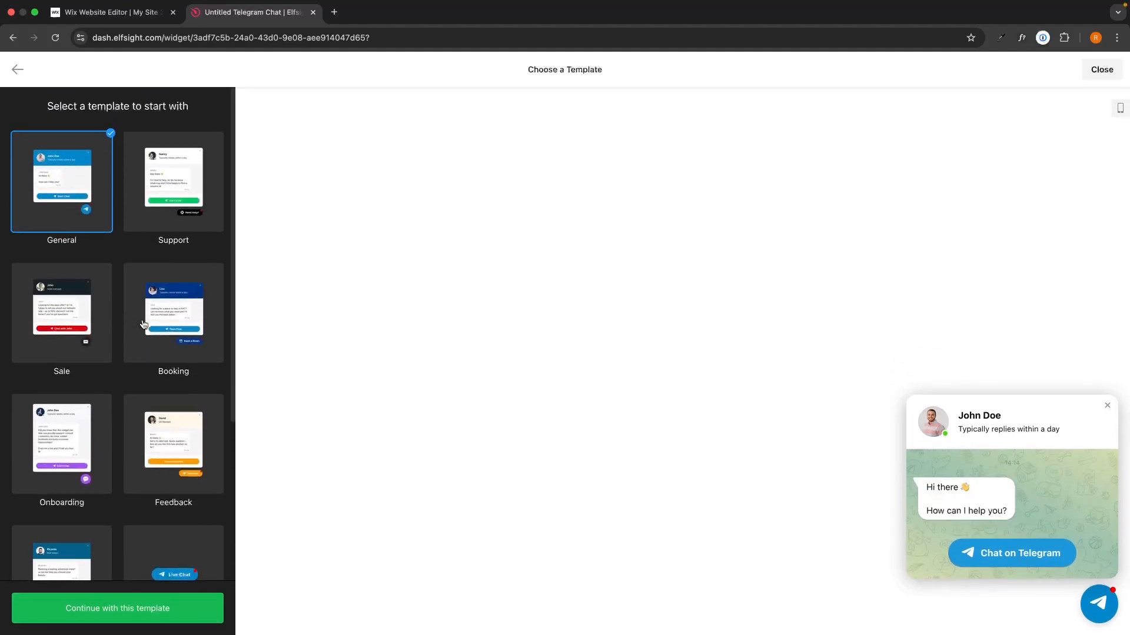
{"action": "left_click", "coordinate": [166, 310]}
{"action": "left_click", "coordinate": [62, 311]}
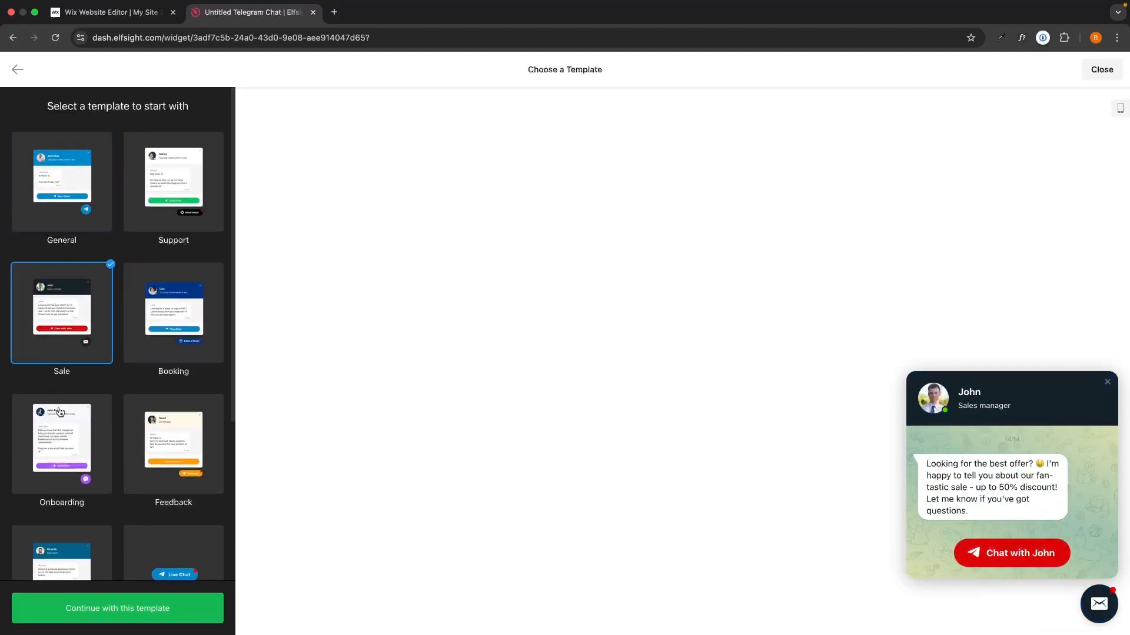
{"action": "left_click", "coordinate": [59, 414]}
{"action": "left_click", "coordinate": [186, 451]}
{"action": "left_click", "coordinate": [78, 348]}
{"action": "left_click", "coordinate": [58, 157]}
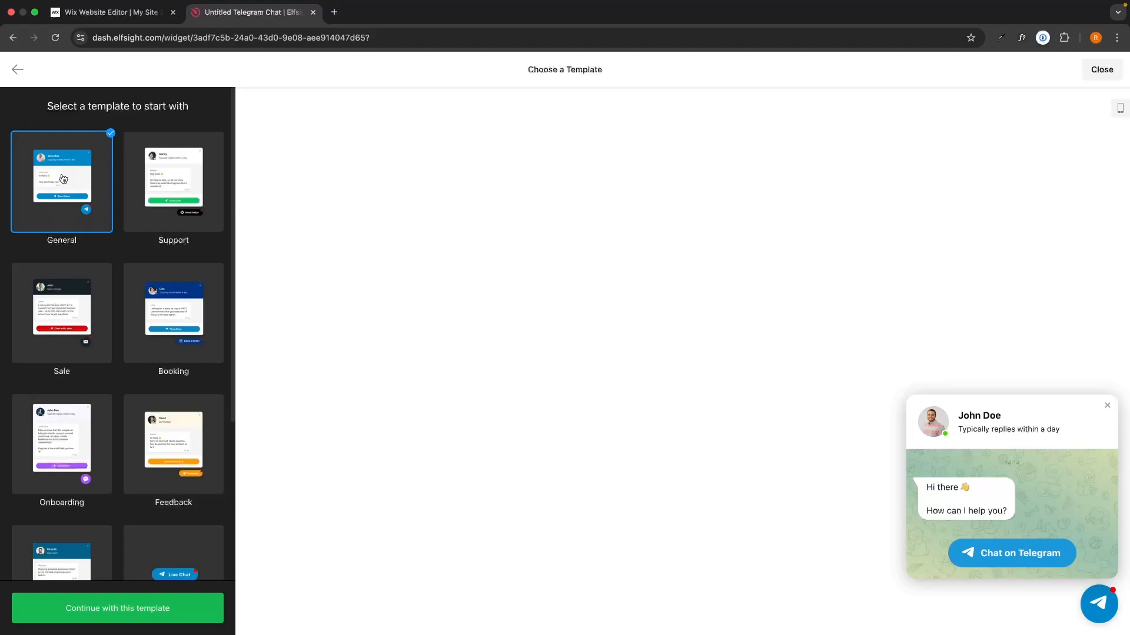
{"action": "left_click", "coordinate": [165, 613]}
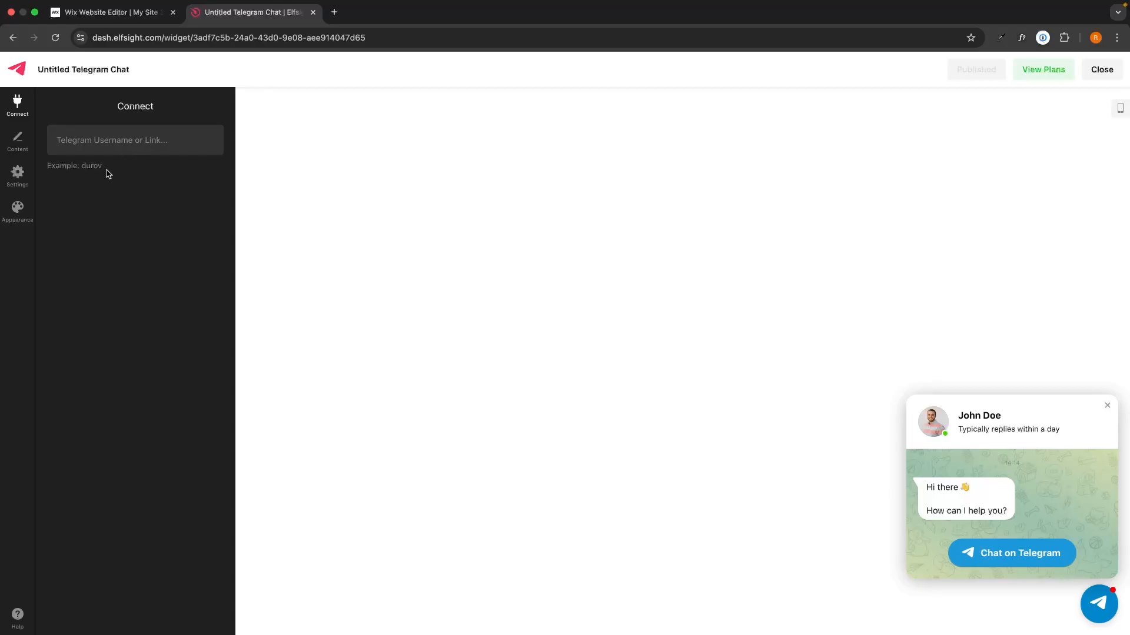
Copy the hint's example username into the Telegram Username field
{"action": "left_click_drag", "start_coordinate": [106, 171], "coordinate": [83, 167]}
{"action": "key", "text": "super+c"}
{"action": "left_click", "coordinate": [126, 139]}
{"action": "key", "text": "super+v"}
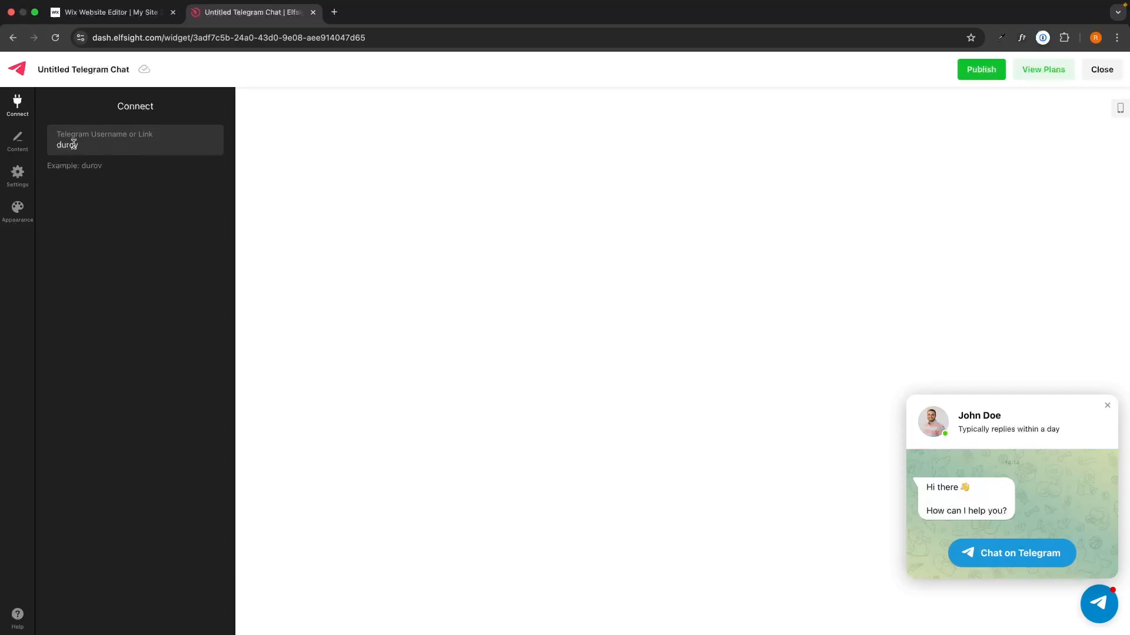
Test the preview's chat link on the Telegram profile page, then close it
{"action": "left_click", "coordinate": [1016, 561]}
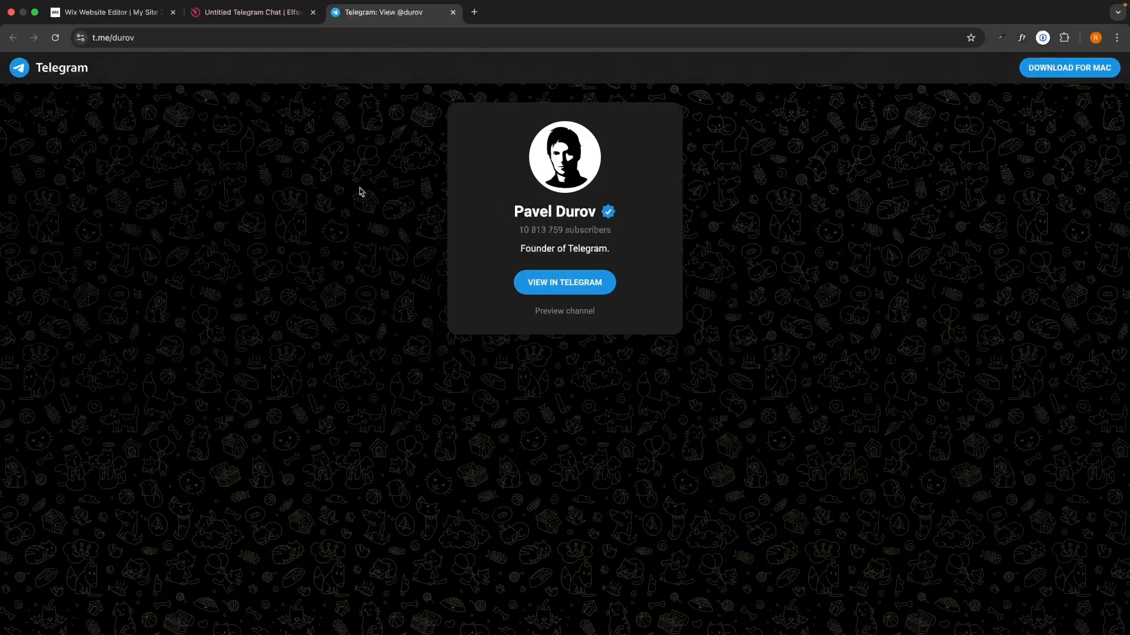
{"action": "left_click_drag", "start_coordinate": [497, 196], "coordinate": [648, 257]}
{"action": "left_click", "coordinate": [650, 253]}
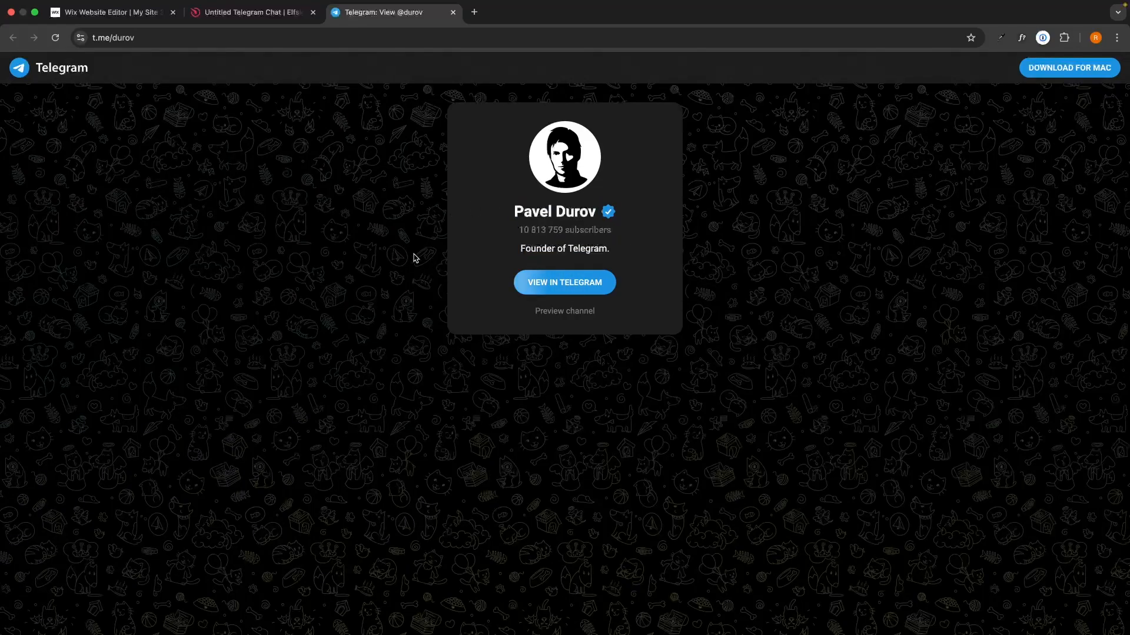
{"action": "left_click", "coordinate": [452, 12]}
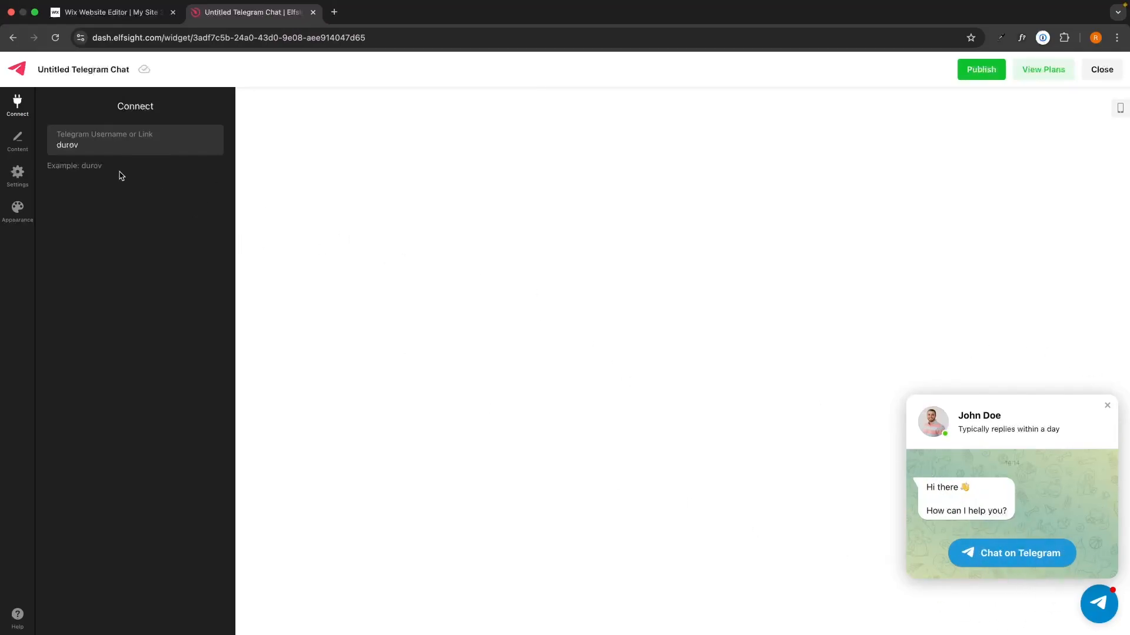
Browse the built-in icon library for the chat bubble, keeping the current icon
{"action": "left_click", "coordinate": [20, 142]}
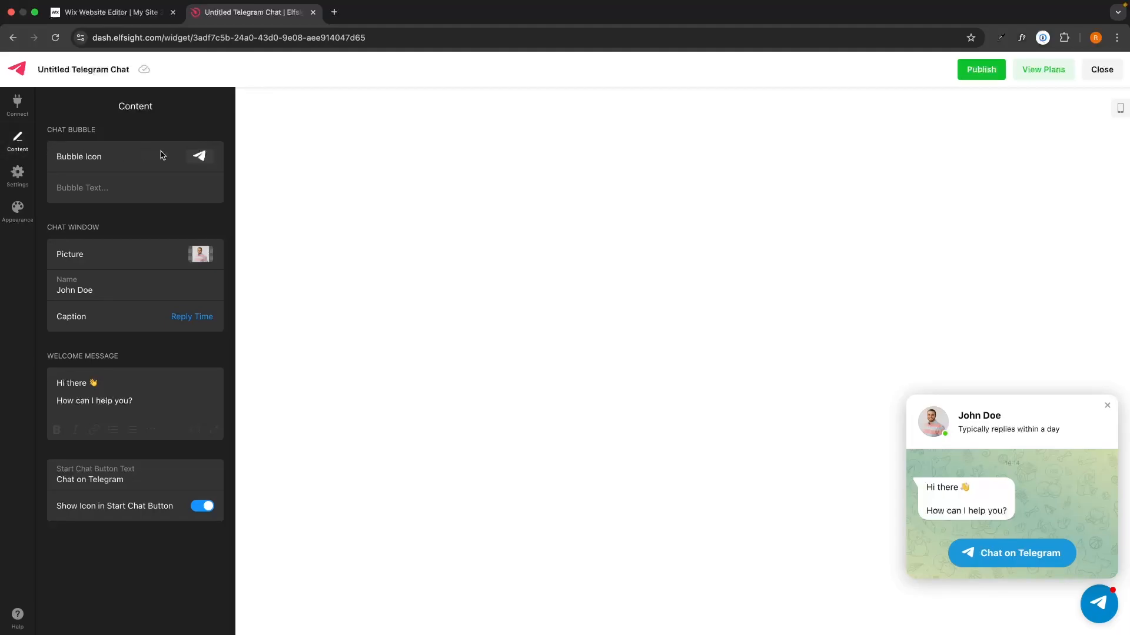
{"action": "left_click", "coordinate": [1084, 596]}
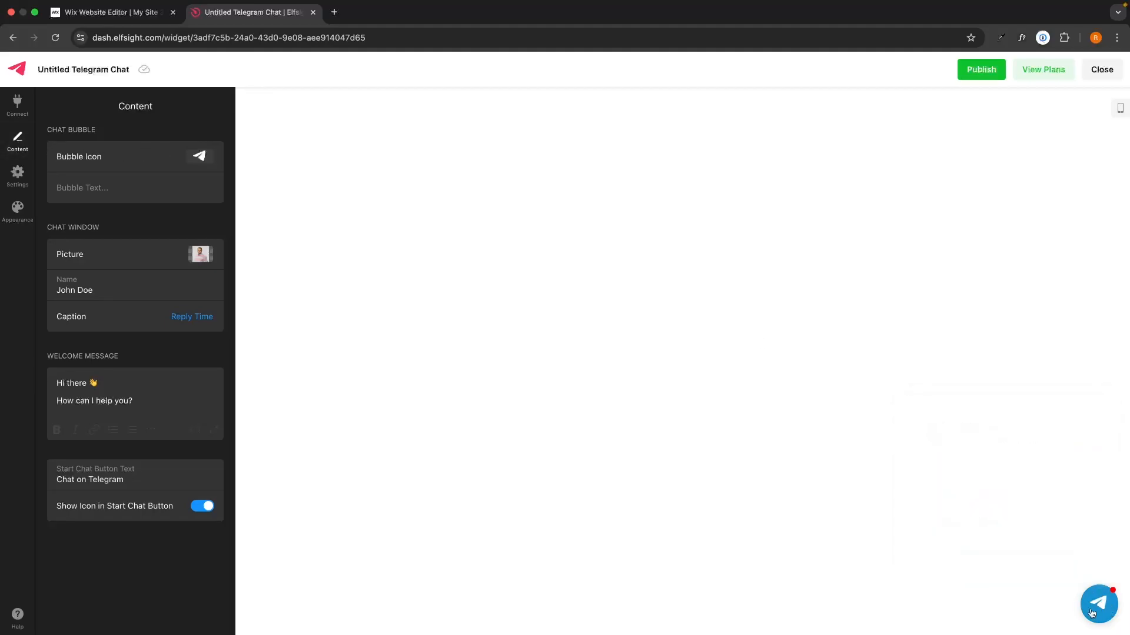
{"action": "left_click", "coordinate": [201, 156]}
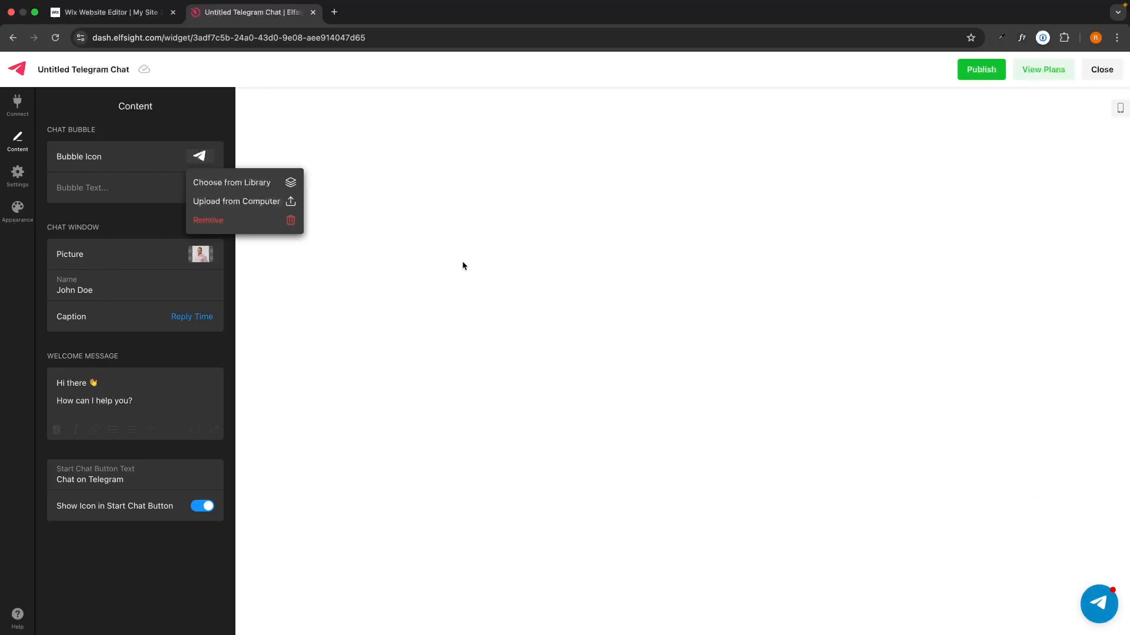
{"action": "left_click", "coordinate": [148, 115]}
{"action": "left_click", "coordinate": [199, 156]}
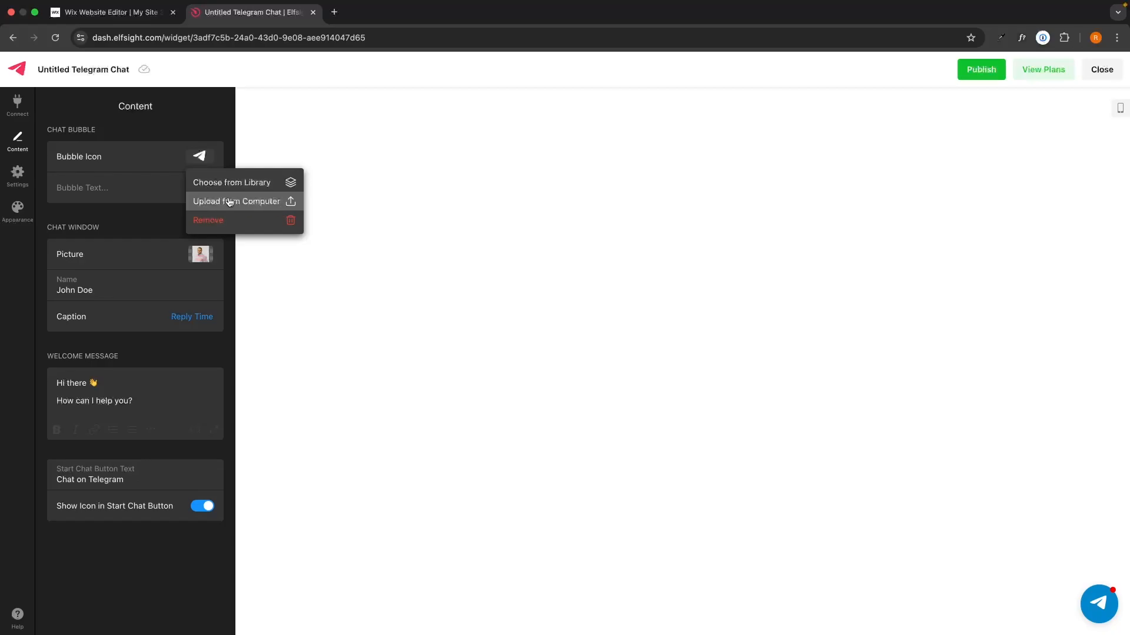
{"action": "left_click", "coordinate": [244, 183]}
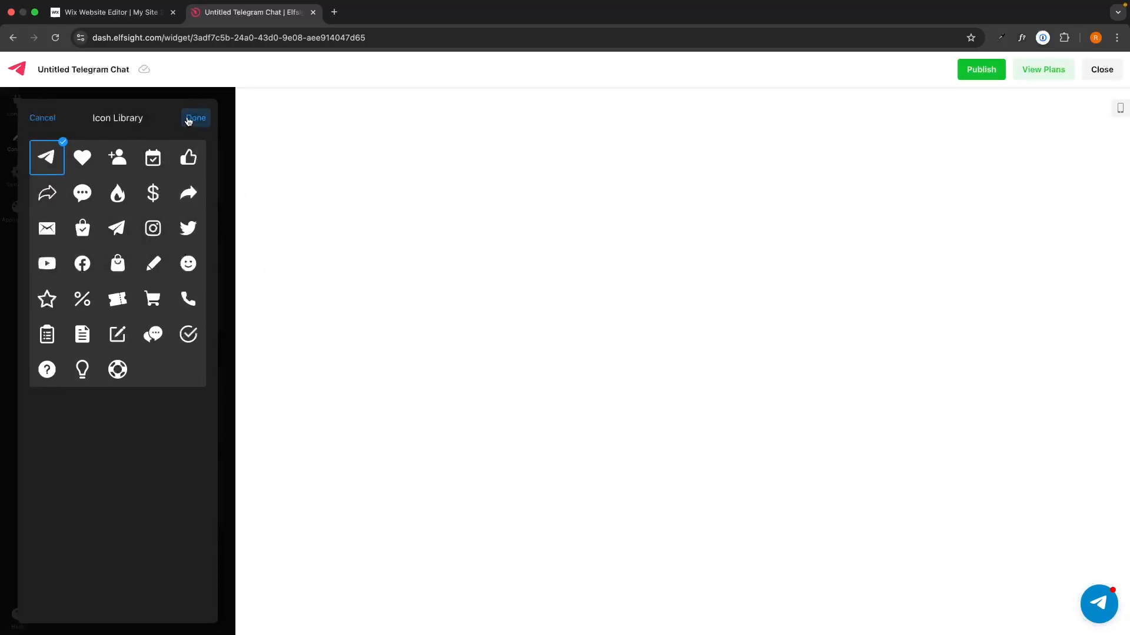
{"action": "left_click", "coordinate": [189, 122]}
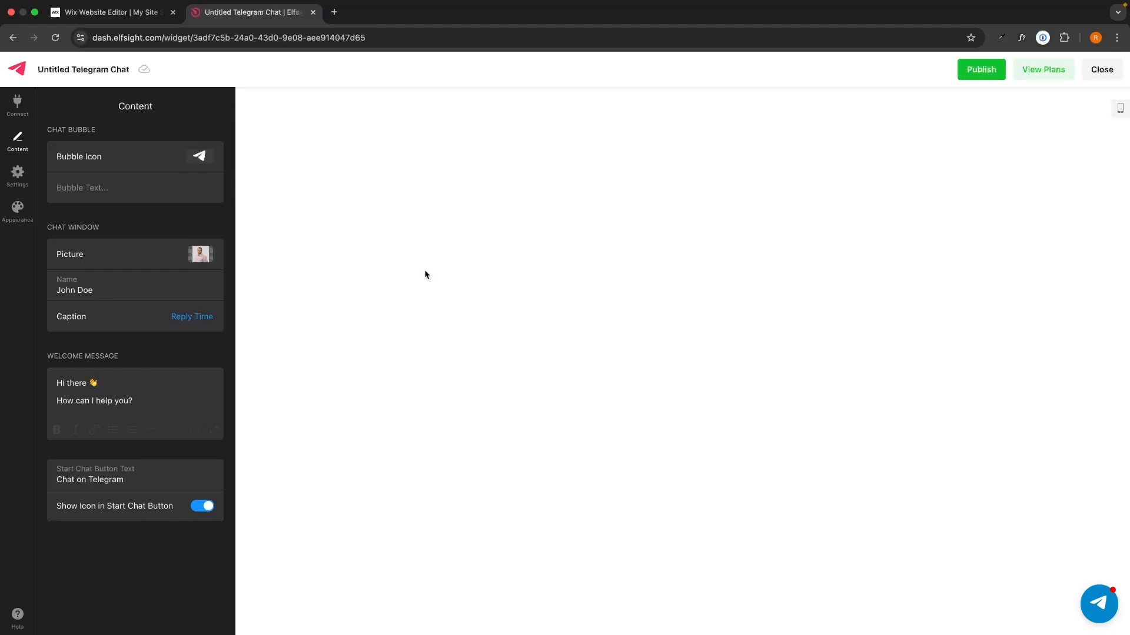
Set the bubble text to 'Message Us' and open the chat window preview
{"action": "left_click", "coordinate": [145, 193]}
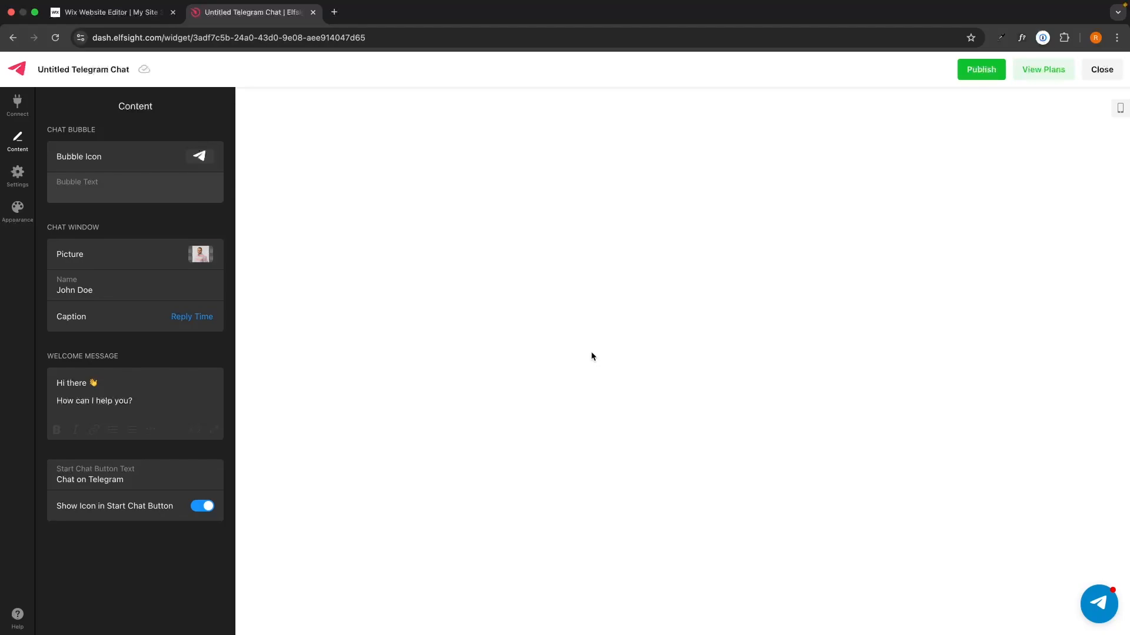
{"action": "type", "text": "Message Us"}
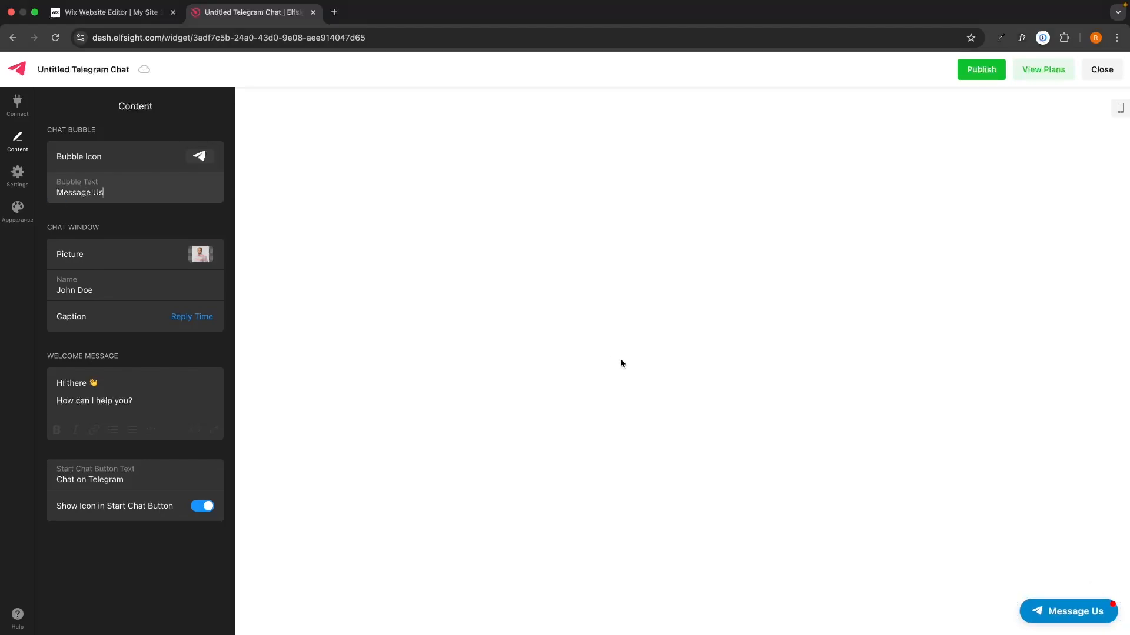
{"action": "left_click", "coordinate": [175, 214]}
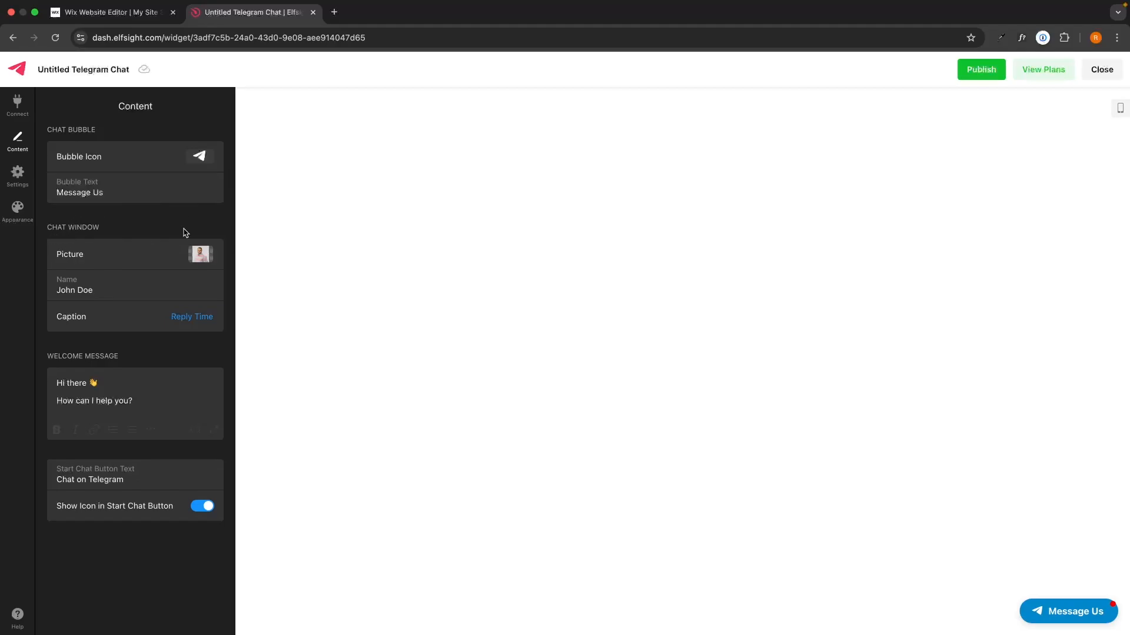
{"action": "left_click", "coordinate": [1056, 606]}
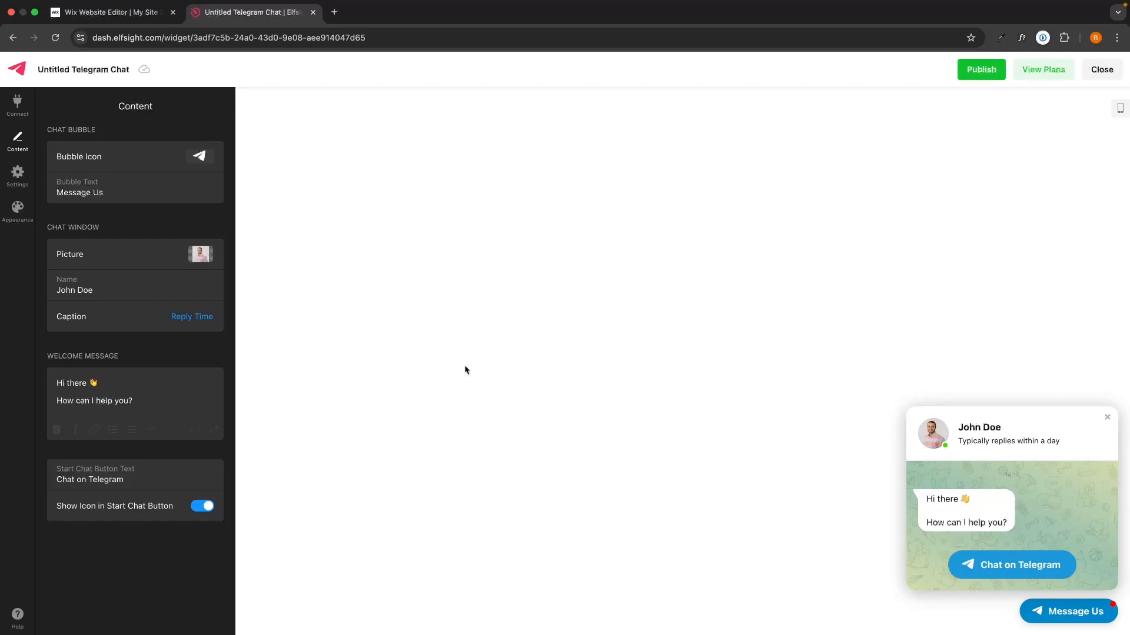
Start uploading a new profile picture, cancel it, and keep the default picture
{"action": "left_click", "coordinate": [200, 255]}
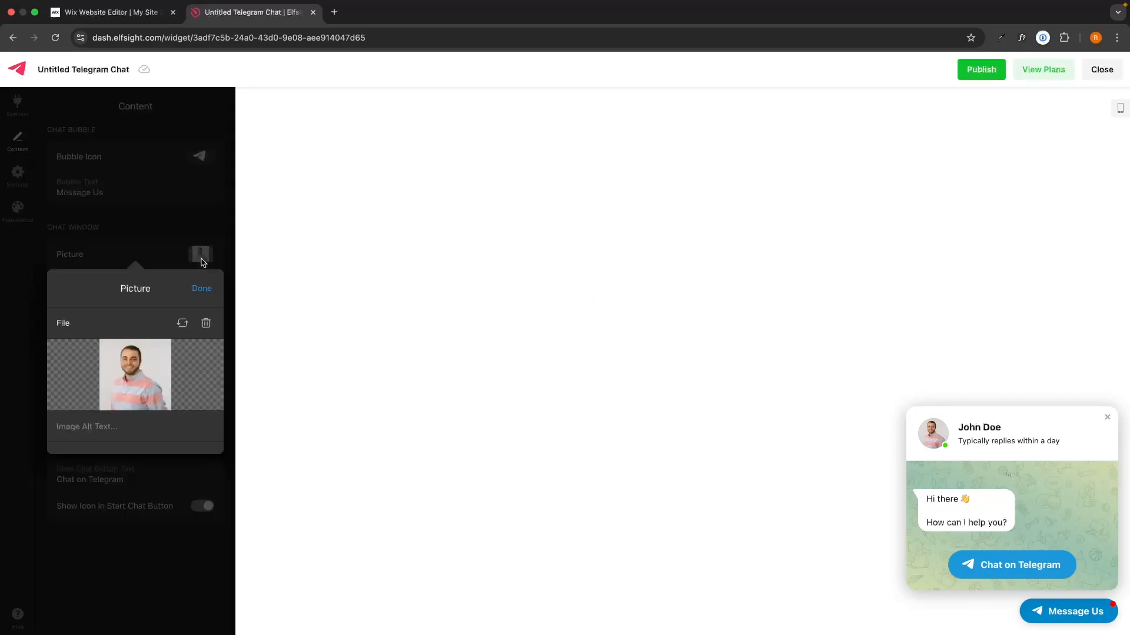
{"action": "left_click", "coordinate": [183, 324]}
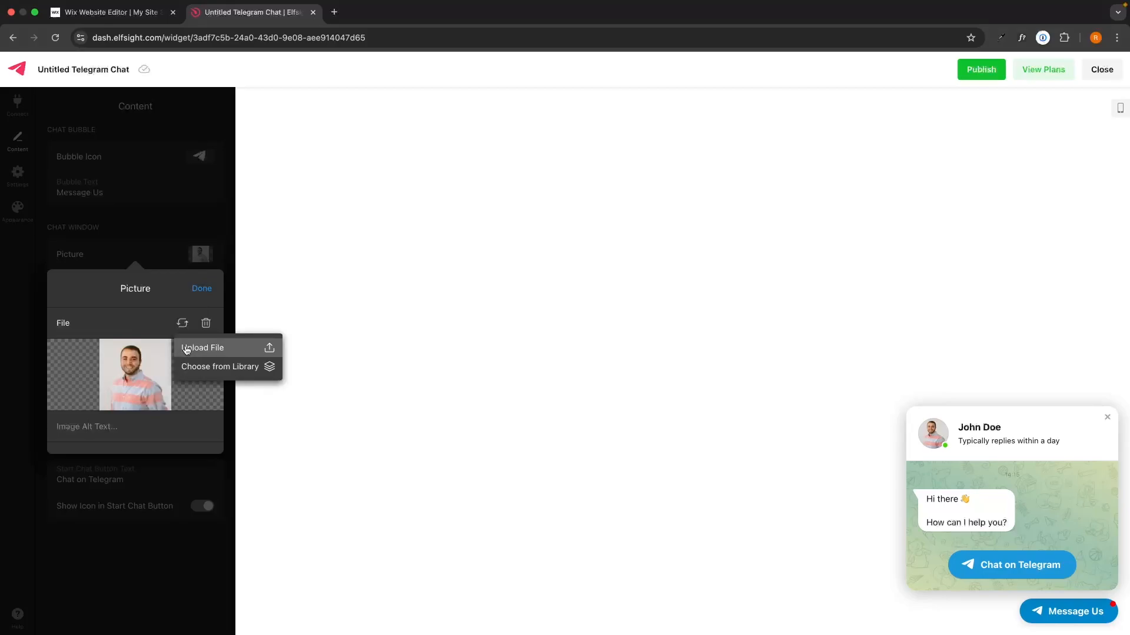
{"action": "left_click", "coordinate": [187, 350]}
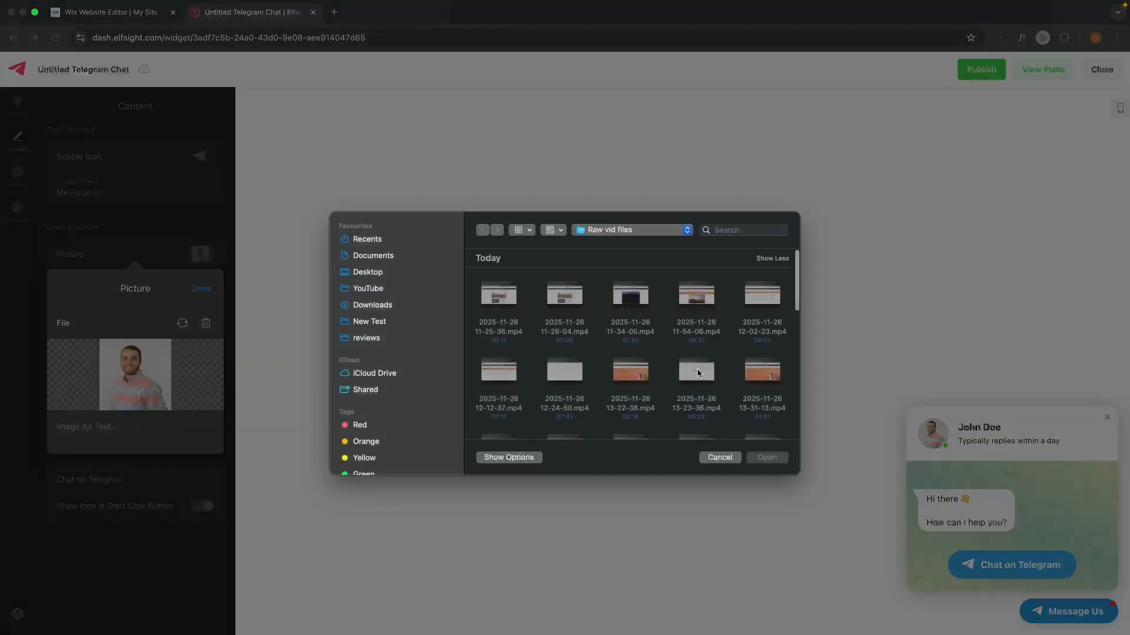
{"action": "left_click", "coordinate": [724, 459]}
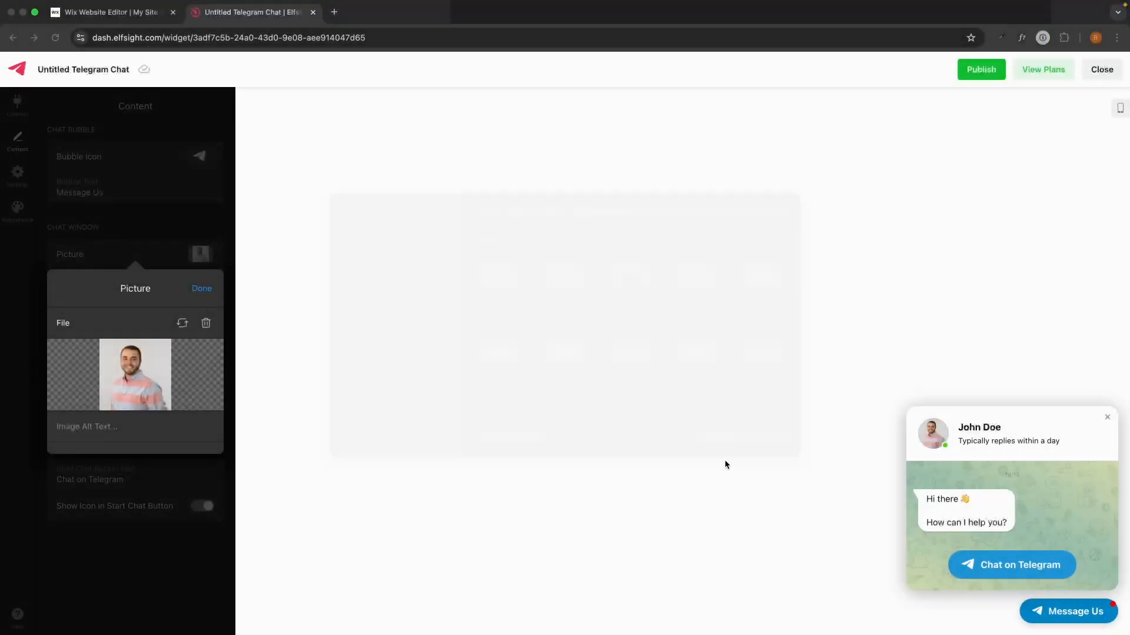
{"action": "left_click", "coordinate": [216, 298]}
Rename the chat agent to 'RoxBox Support'
{"action": "left_click", "coordinate": [96, 290]}
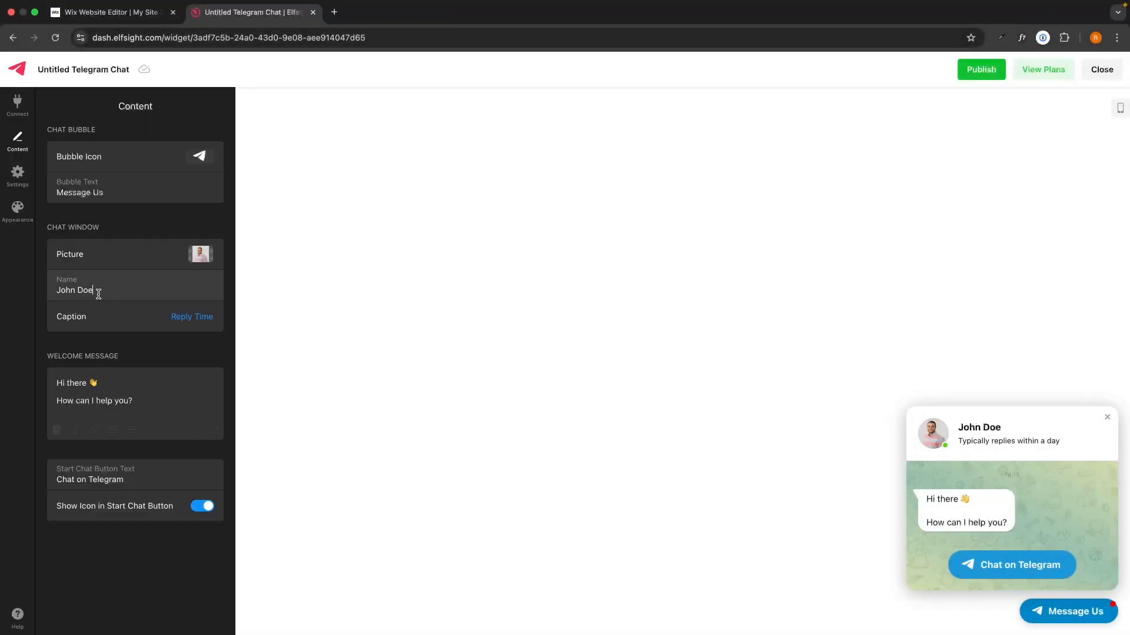
{"action": "key", "text": "super+a"}
{"action": "type", "text": "RoxBox Suppor"}
{"action": "left_click", "coordinate": [201, 355]}
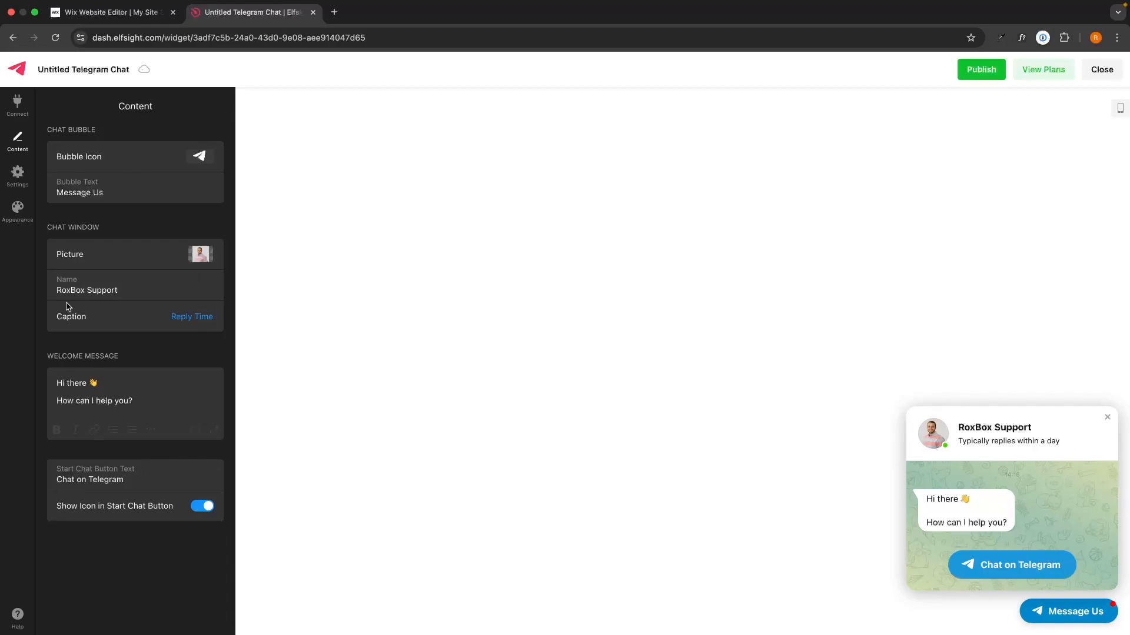
After trying Online and Custom, set the caption to 'Typically replies in minutes'
{"action": "left_click_drag", "start_coordinate": [958, 440], "coordinate": [1059, 441]}
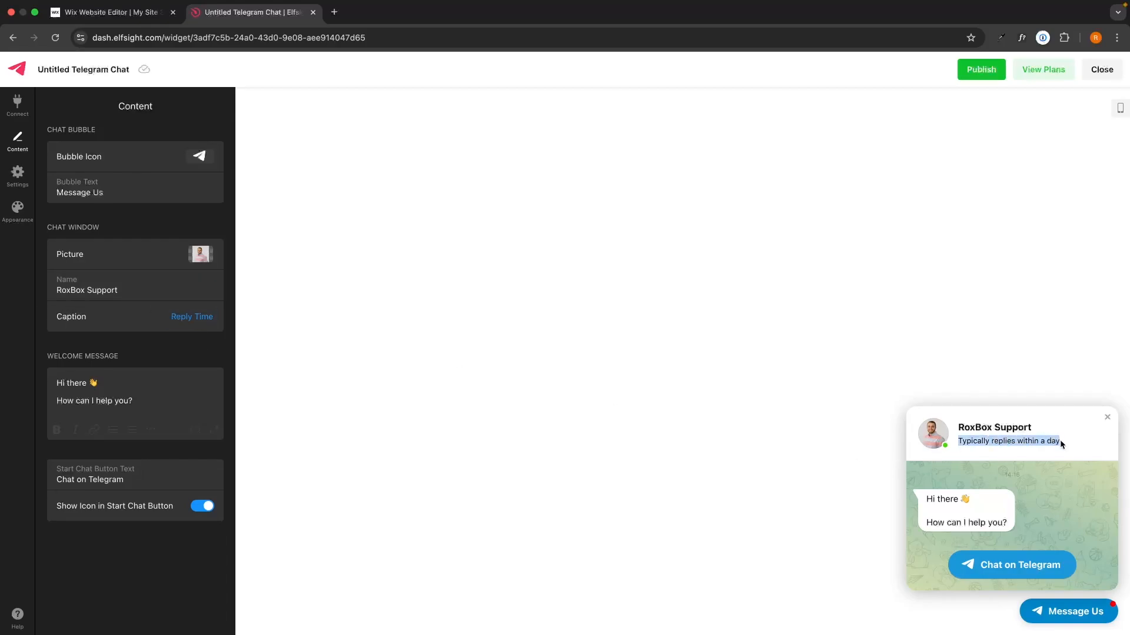
{"action": "left_click", "coordinate": [188, 317]}
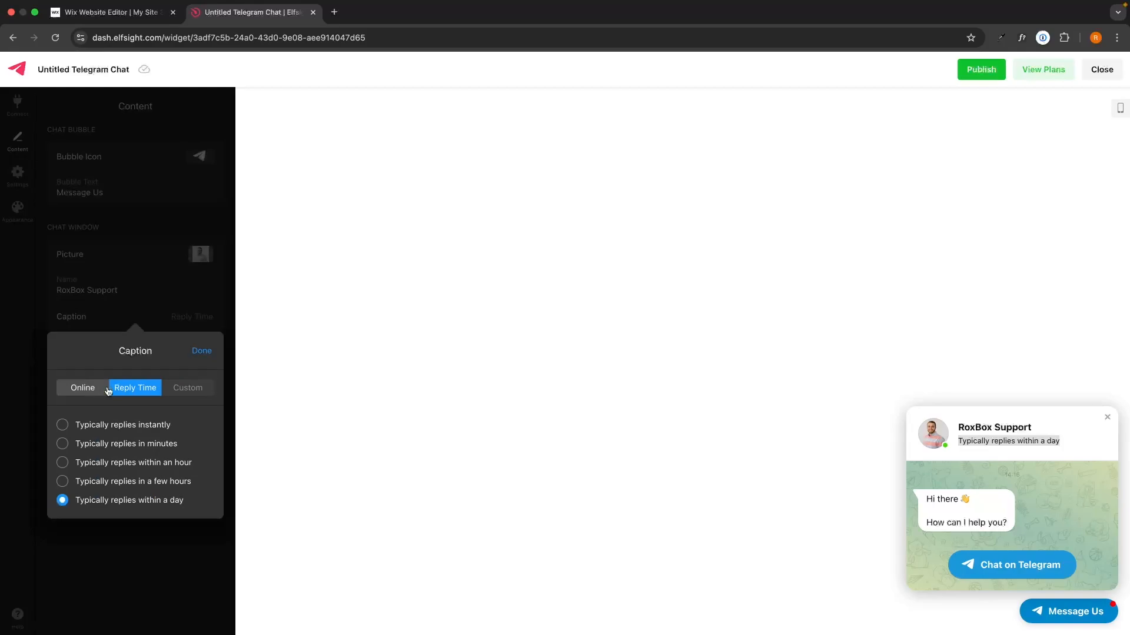
{"action": "left_click", "coordinate": [86, 388]}
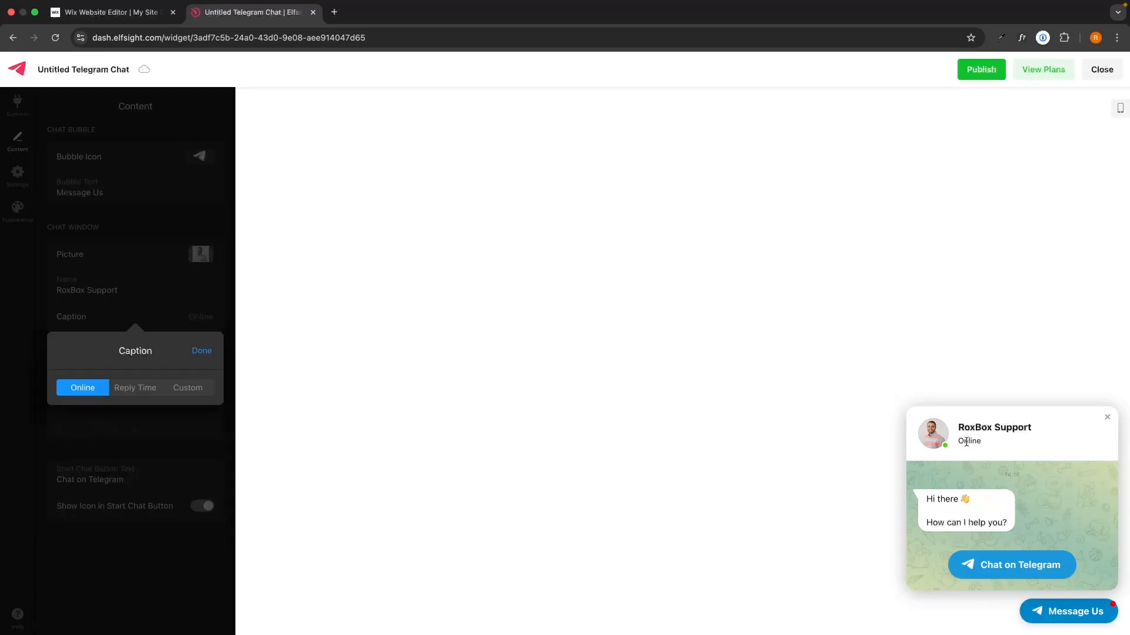
{"action": "left_click", "coordinate": [133, 390]}
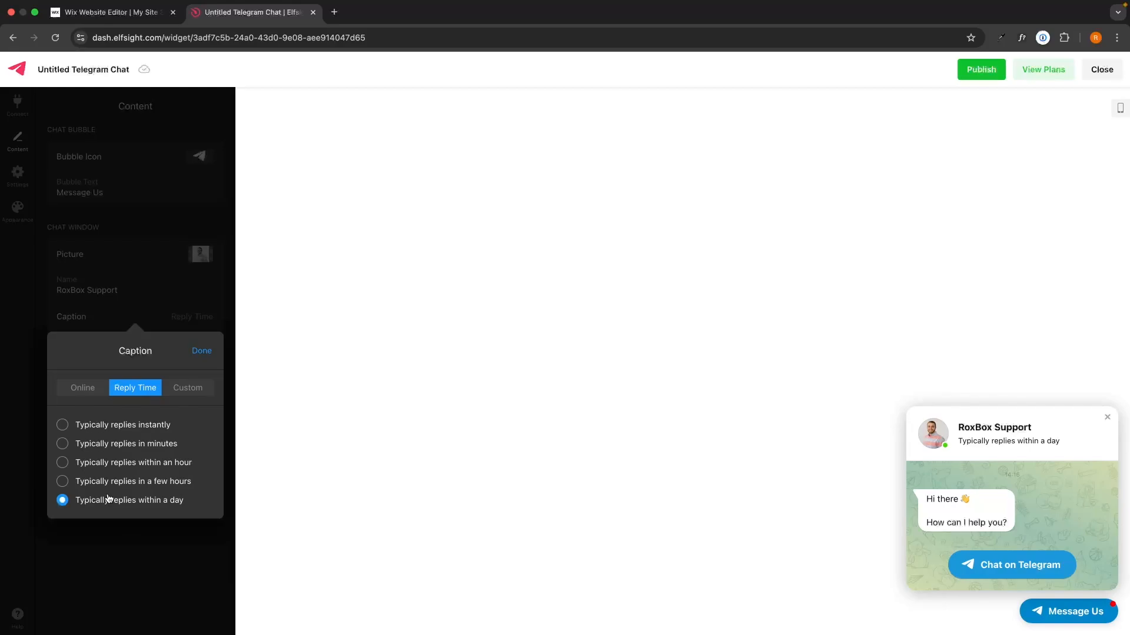
{"action": "left_click", "coordinate": [188, 388]}
{"action": "left_click", "coordinate": [77, 425]}
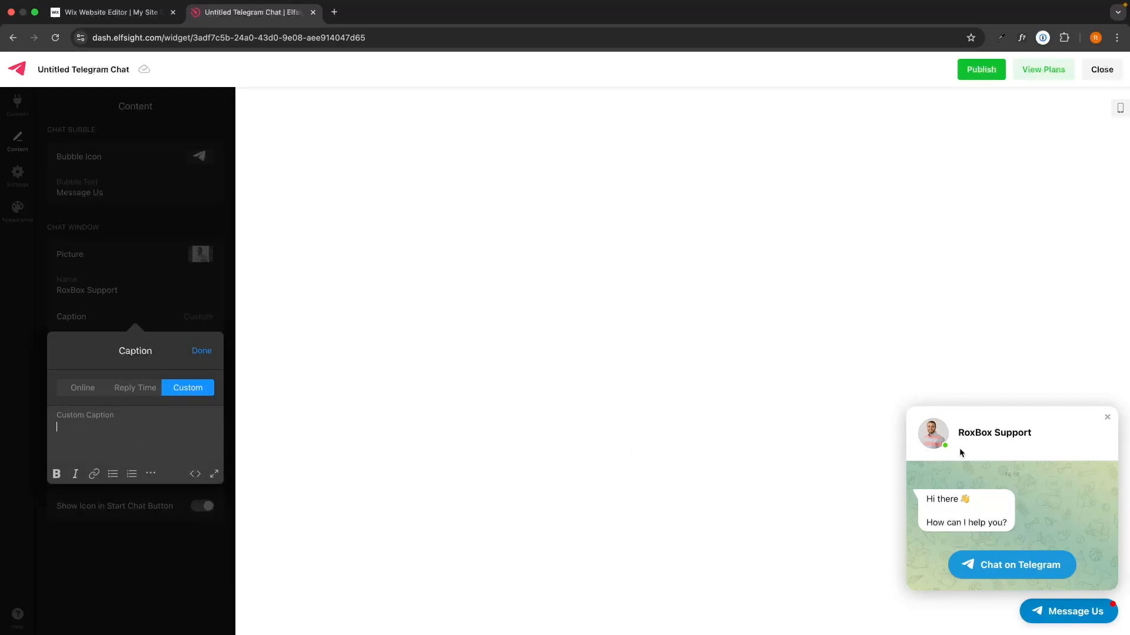
{"action": "left_click", "coordinate": [125, 388]}
{"action": "left_click", "coordinate": [116, 445]}
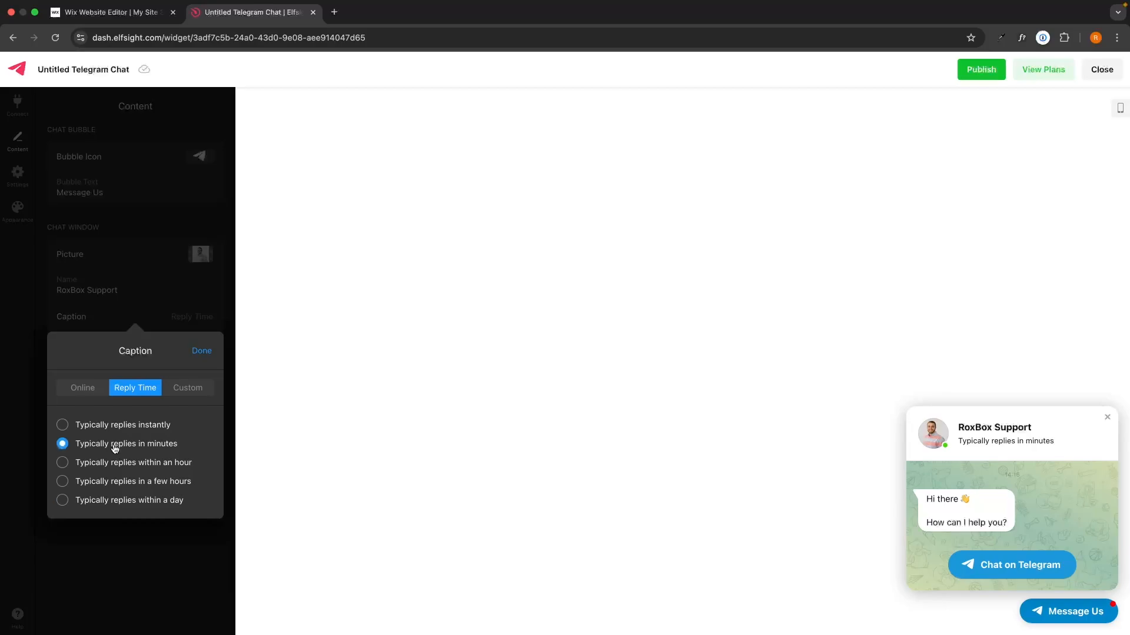
{"action": "left_click", "coordinate": [202, 351]}
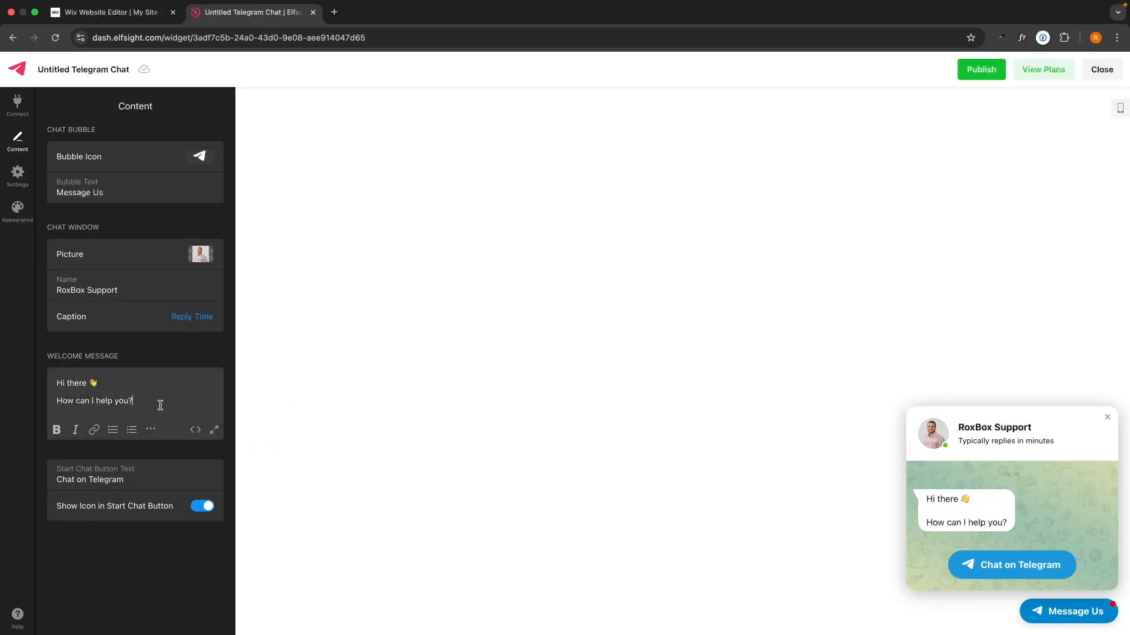
{"action": "left_click_drag", "start_coordinate": [158, 404], "coordinate": [50, 372]}
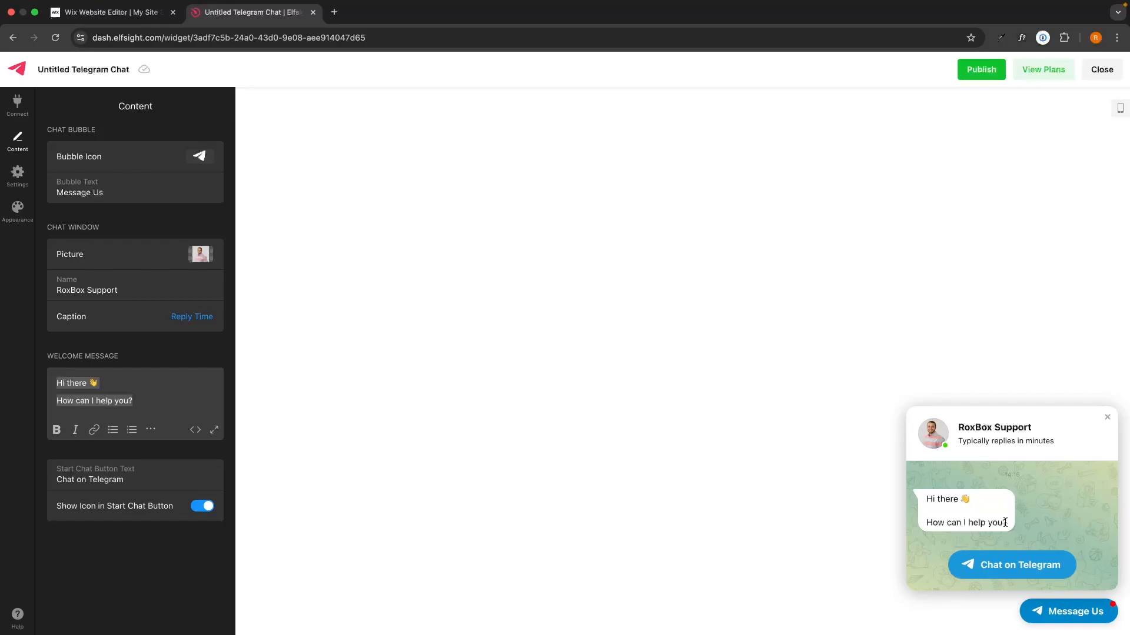
{"action": "left_click", "coordinate": [1062, 612]}
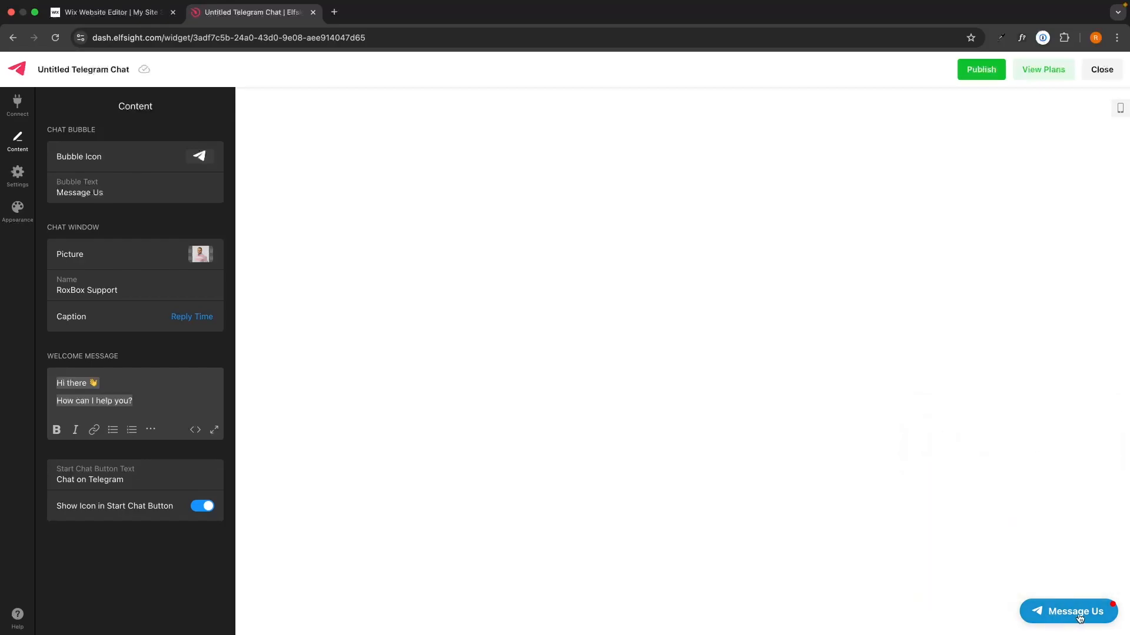
{"action": "left_click", "coordinate": [1062, 612]}
{"action": "left_click_drag", "start_coordinate": [160, 393], "coordinate": [44, 362]}
{"action": "left_click", "coordinate": [45, 362]}
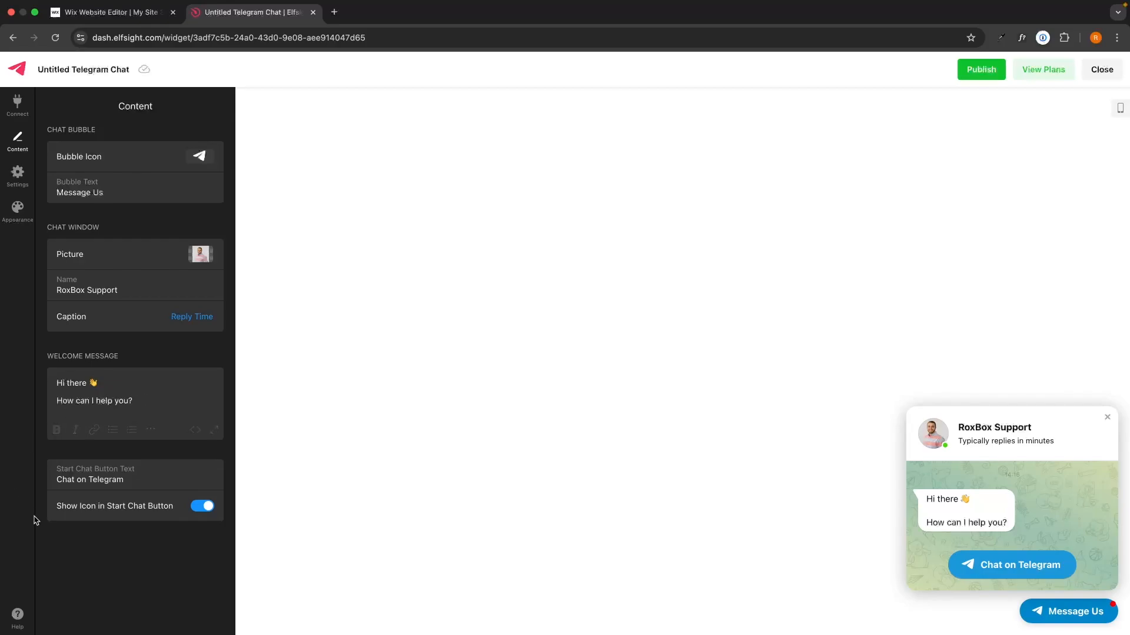
{"action": "left_click", "coordinate": [1010, 567]}
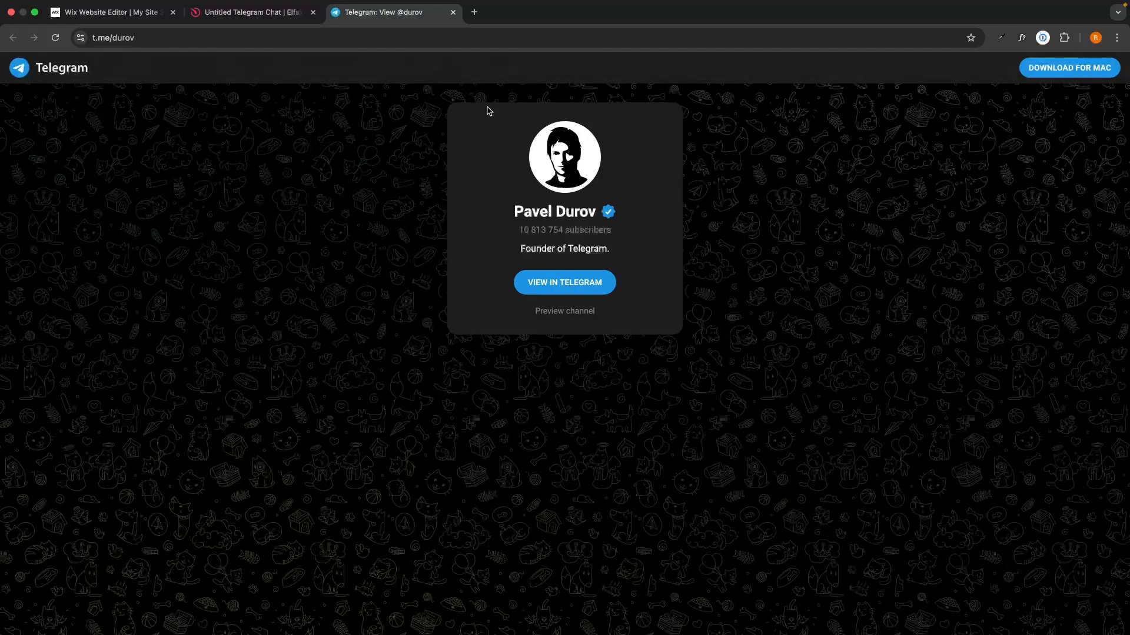
{"action": "left_click", "coordinate": [453, 12]}
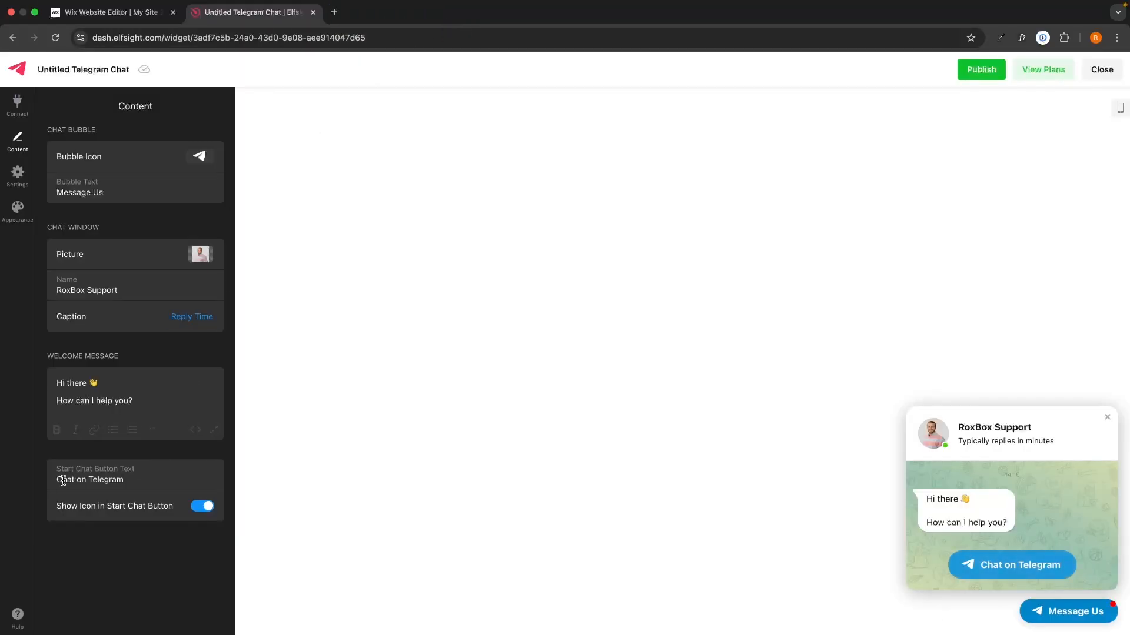
{"action": "left_click_drag", "start_coordinate": [58, 480], "coordinate": [118, 478]}
{"action": "left_click", "coordinate": [126, 536]}
{"action": "left_click", "coordinate": [203, 511]}
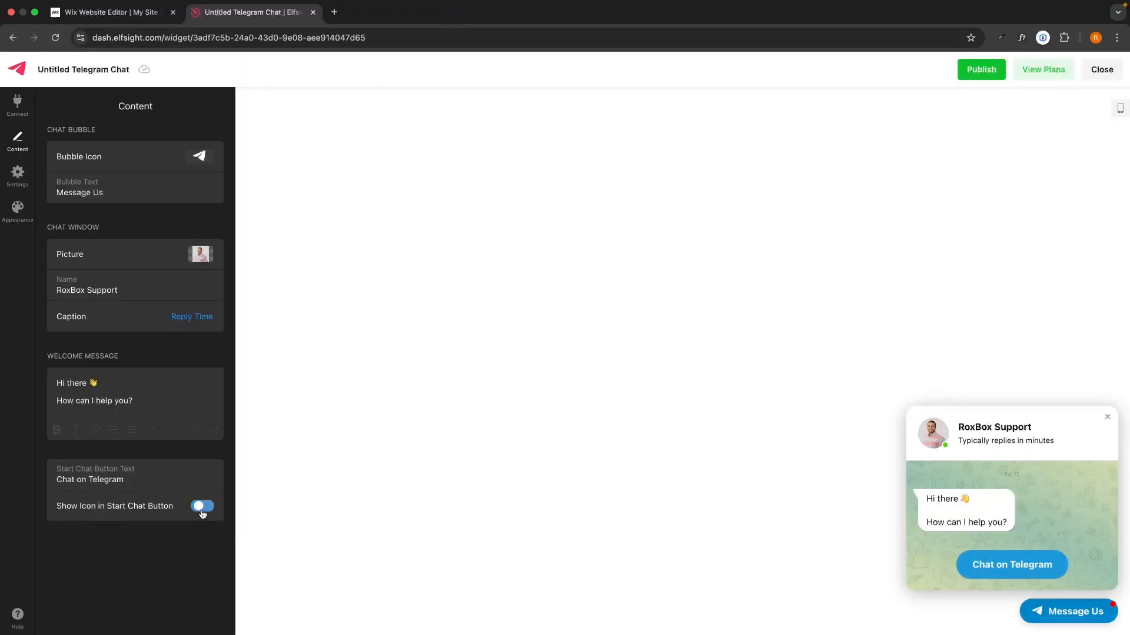
{"action": "left_click", "coordinate": [203, 510]}
{"action": "left_click", "coordinate": [203, 511]}
{"action": "left_click", "coordinate": [203, 511]}
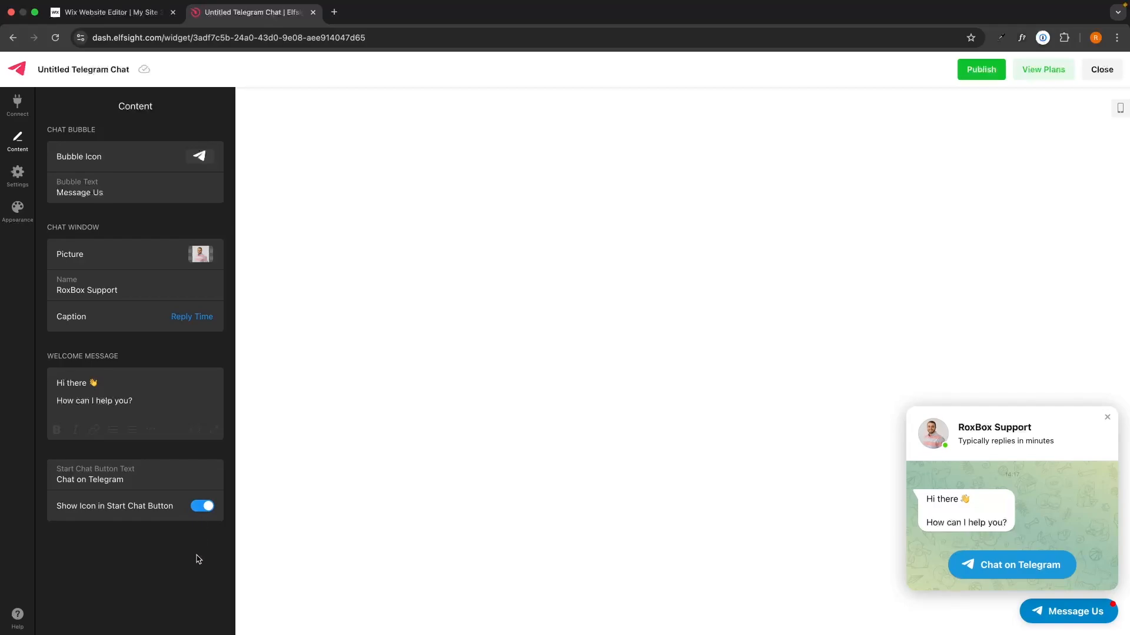
Try Embed Bubble and Embed Chat Window, then settle on Floating Bubble position
{"action": "left_click", "coordinate": [18, 172]}
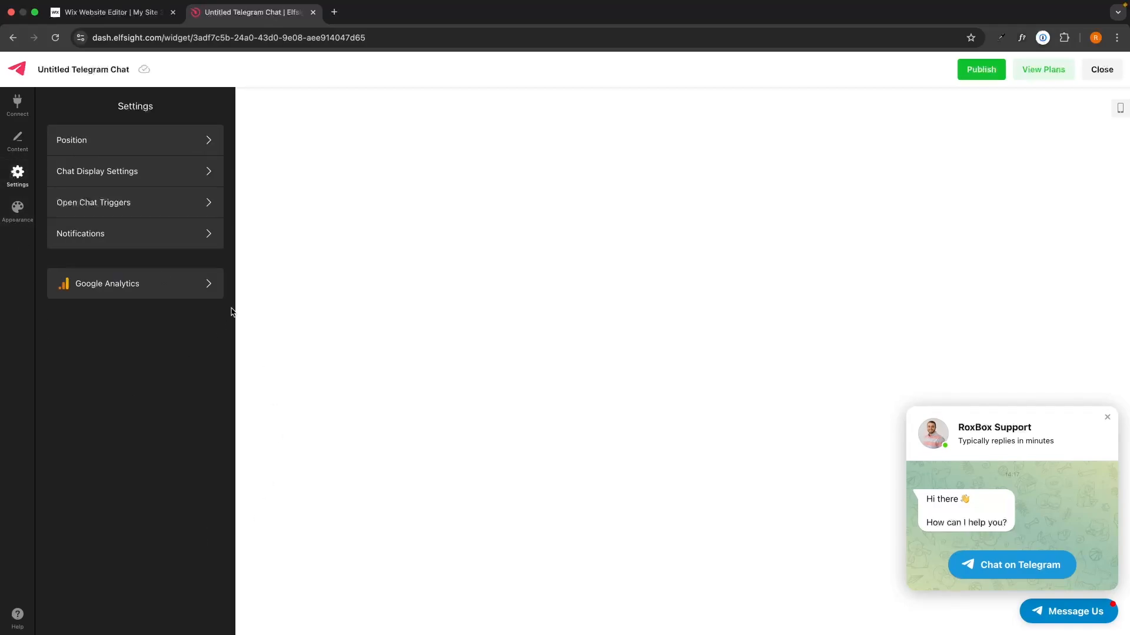
{"action": "left_click", "coordinate": [85, 144]}
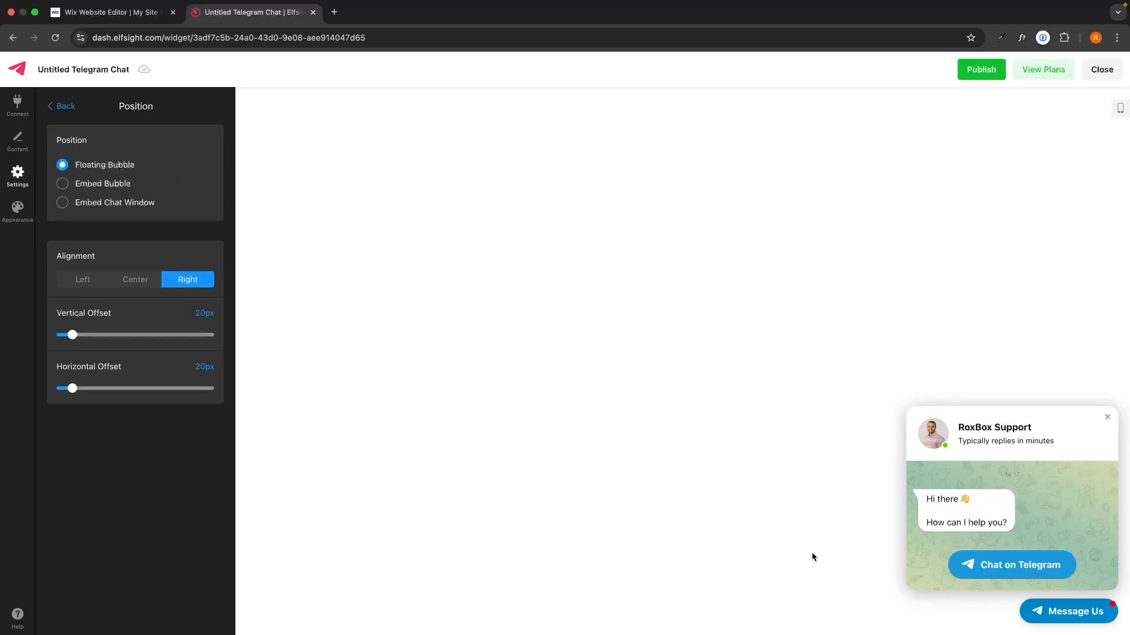
{"action": "left_click", "coordinate": [1085, 618]}
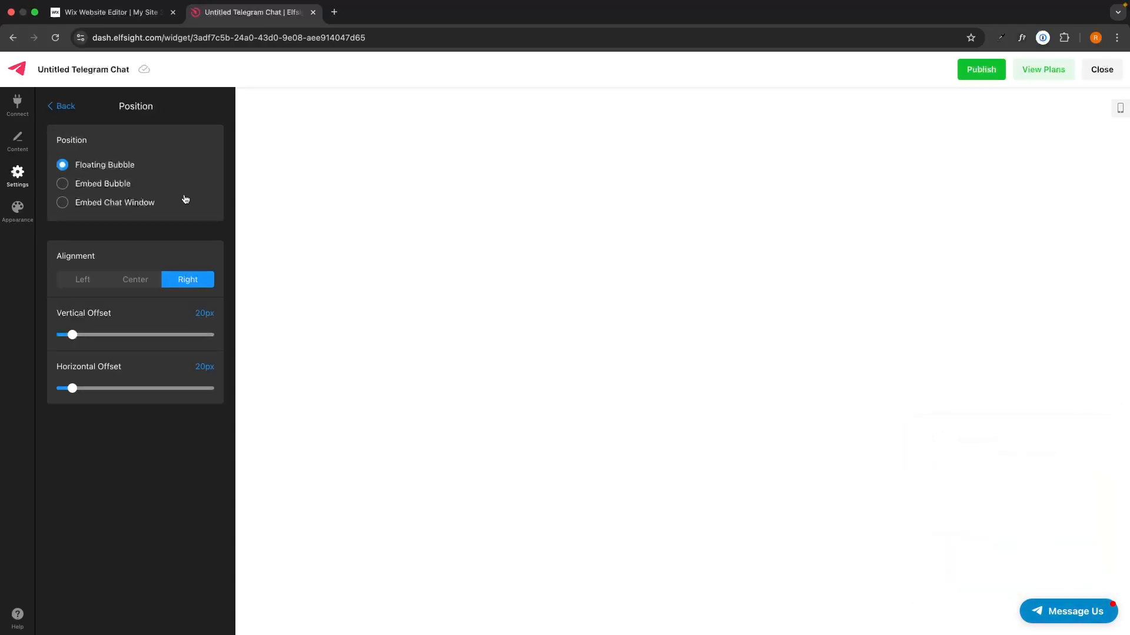
{"action": "left_click", "coordinate": [104, 185]}
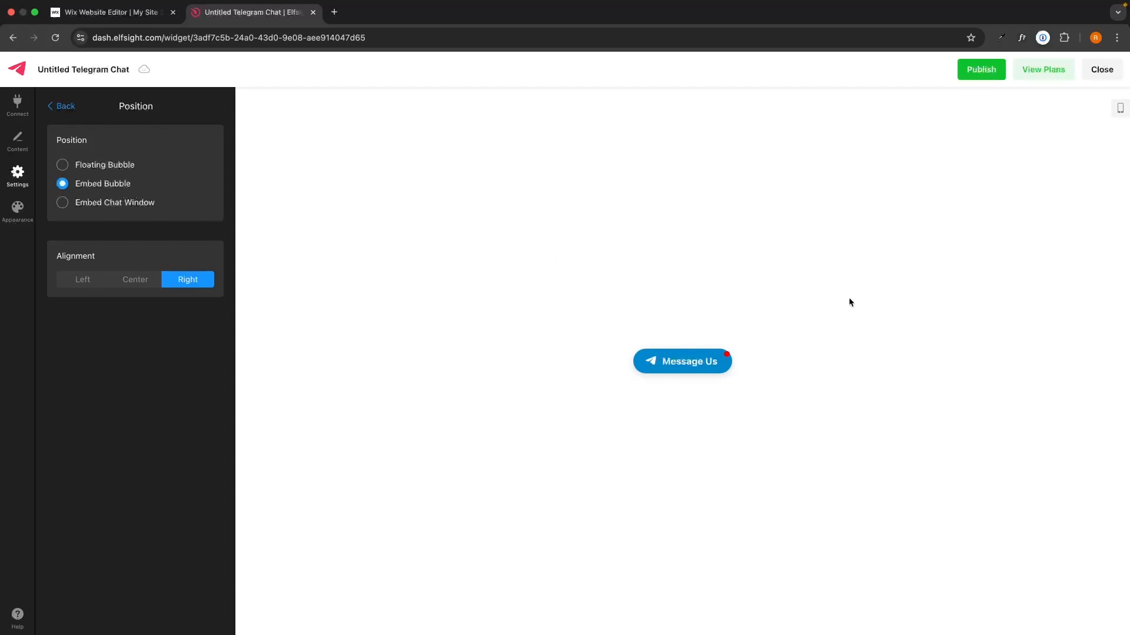
{"action": "left_click", "coordinate": [132, 214]}
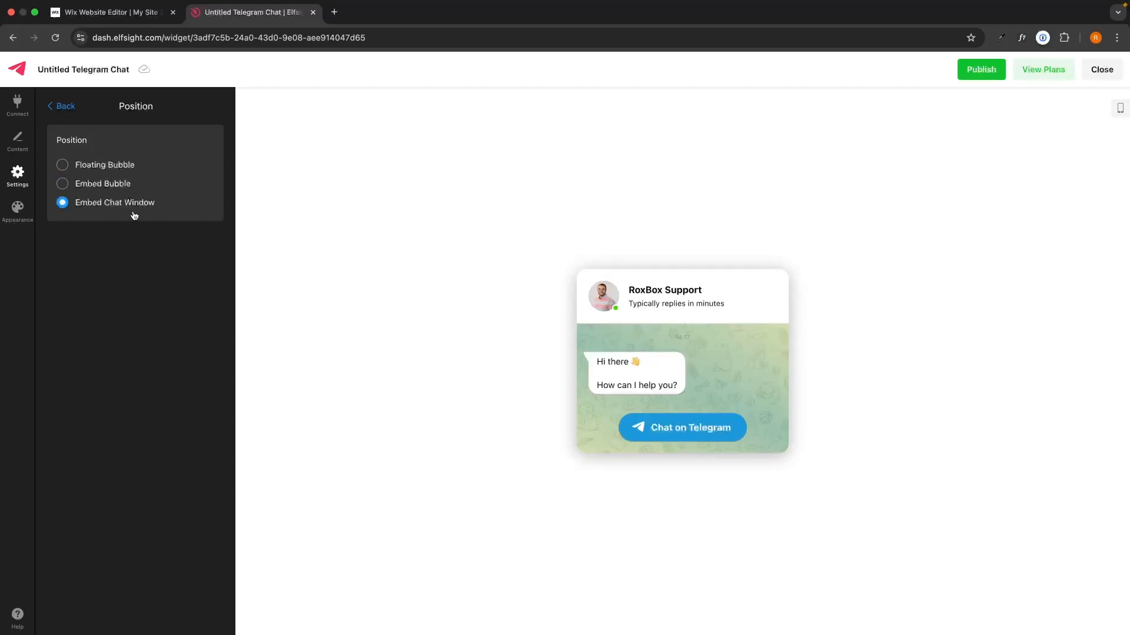
{"action": "left_click", "coordinate": [102, 164]}
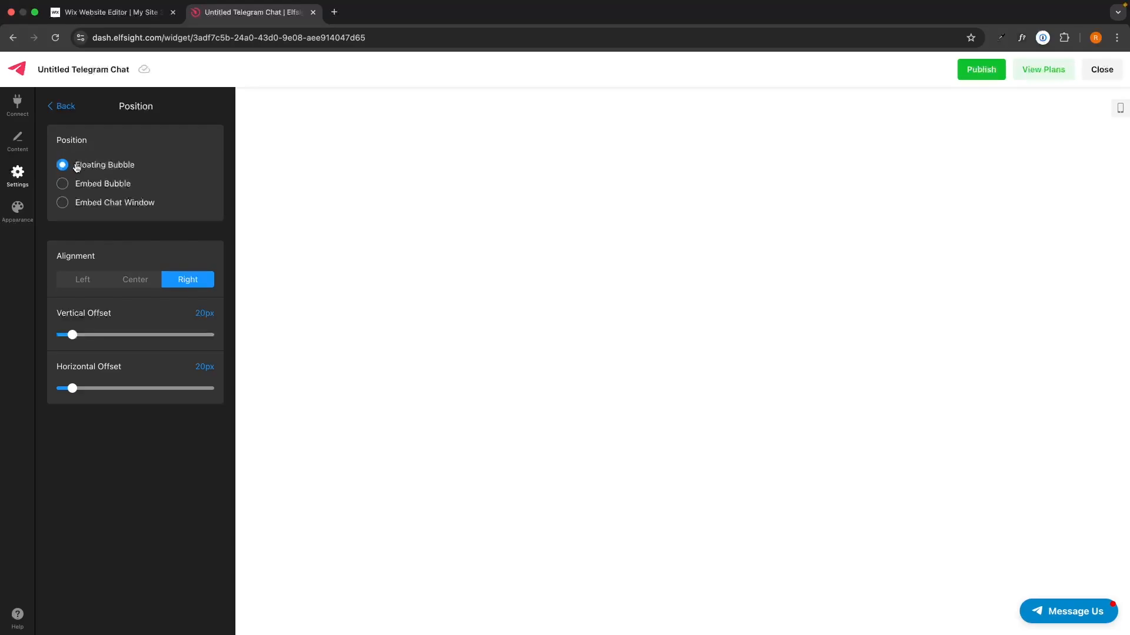
{"action": "left_click_drag", "start_coordinate": [75, 164], "coordinate": [138, 169]}
{"action": "left_click", "coordinate": [139, 169]}
Align the floating bubble bottom-right, keeping 20px vertical and horizontal offsets
{"action": "left_click", "coordinate": [91, 279]}
{"action": "left_click", "coordinate": [130, 286]}
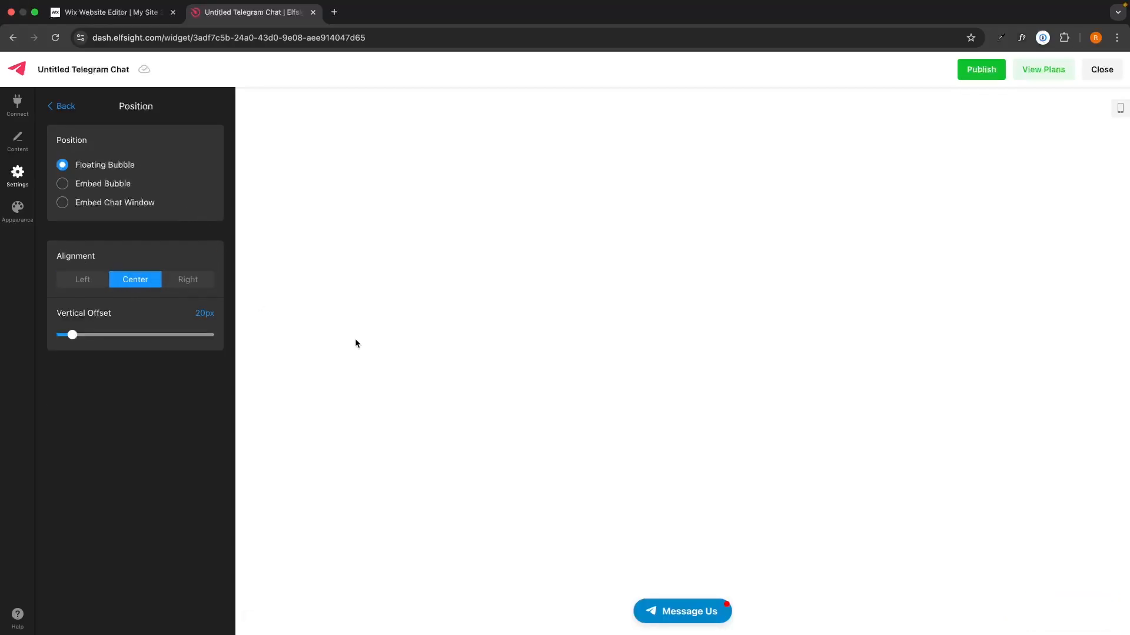
{"action": "left_click", "coordinate": [186, 279]}
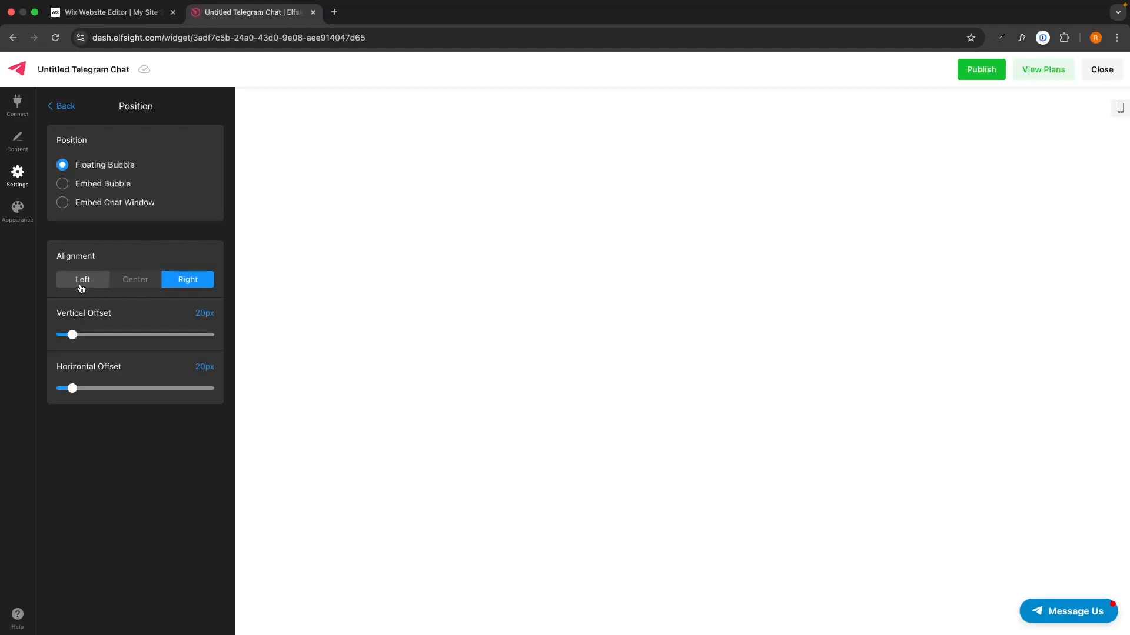
{"action": "left_click", "coordinate": [81, 286]}
{"action": "left_click", "coordinate": [195, 286]}
{"action": "left_click", "coordinate": [63, 285]}
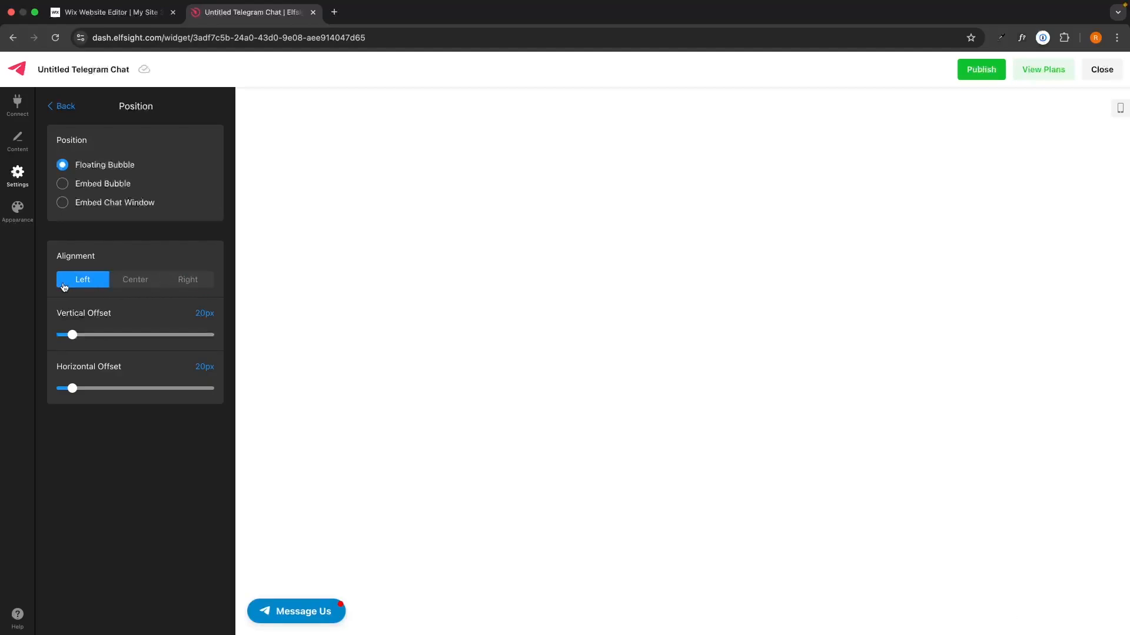
{"action": "left_click", "coordinate": [194, 287]}
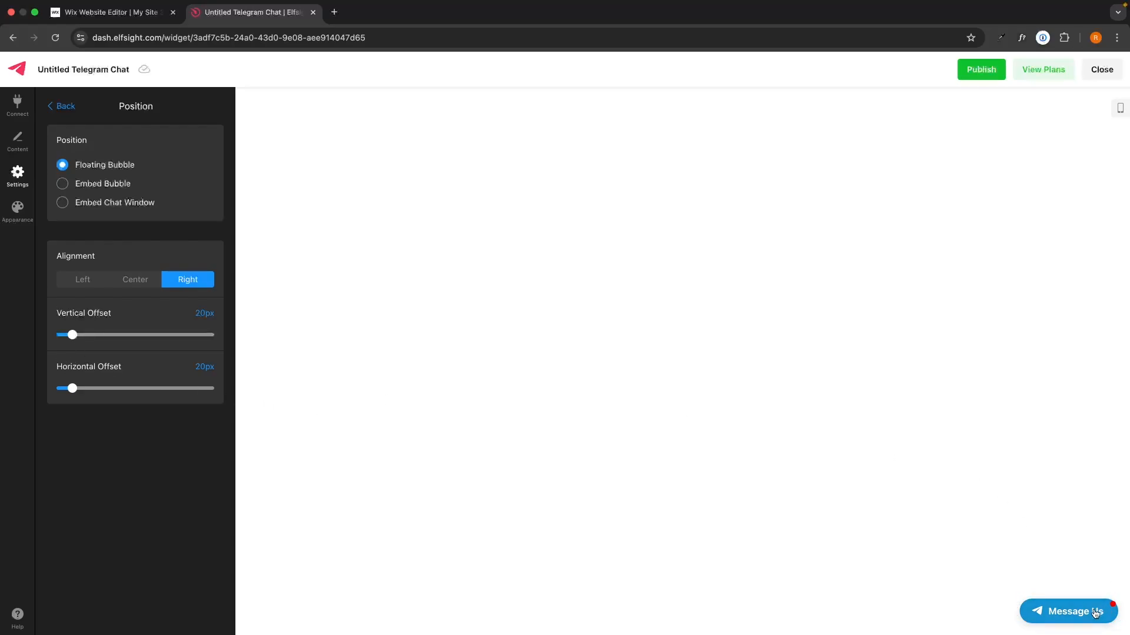
{"action": "left_click", "coordinate": [42, 104]}
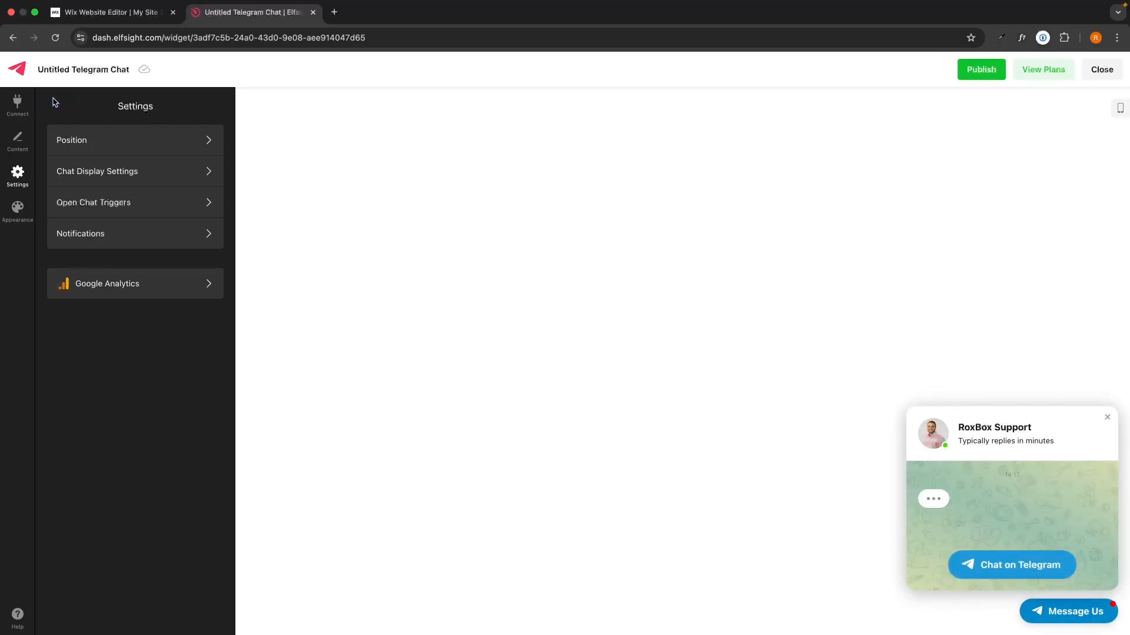
Review the Pages, Devices and Visitors display settings, leaving the chat shown to all
{"action": "left_click", "coordinate": [102, 177]}
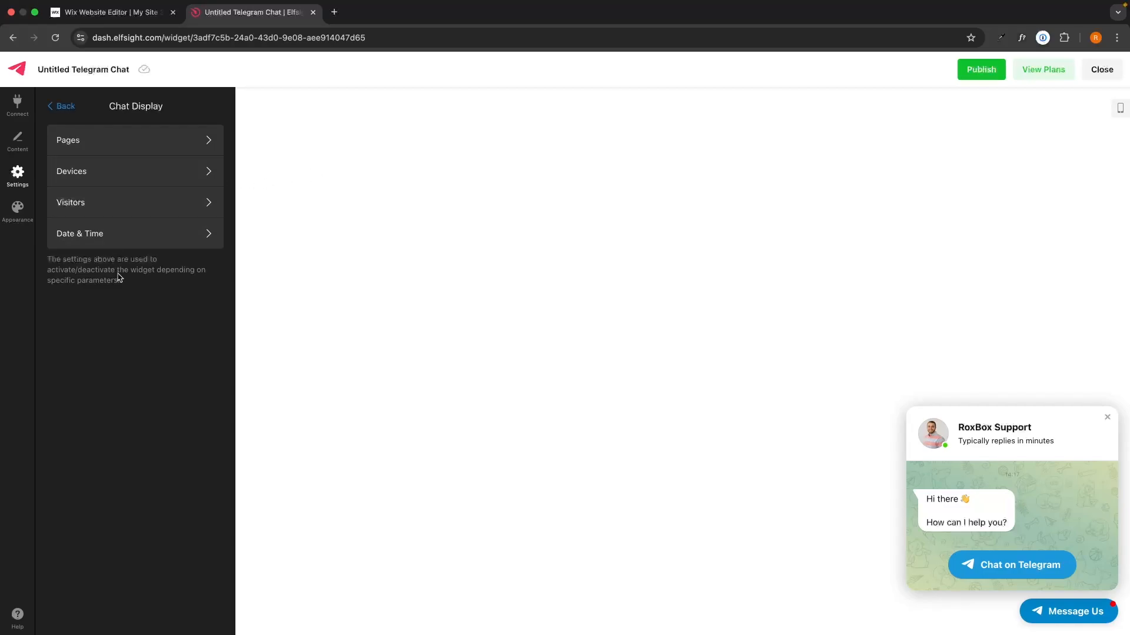
{"action": "left_click", "coordinate": [136, 141]}
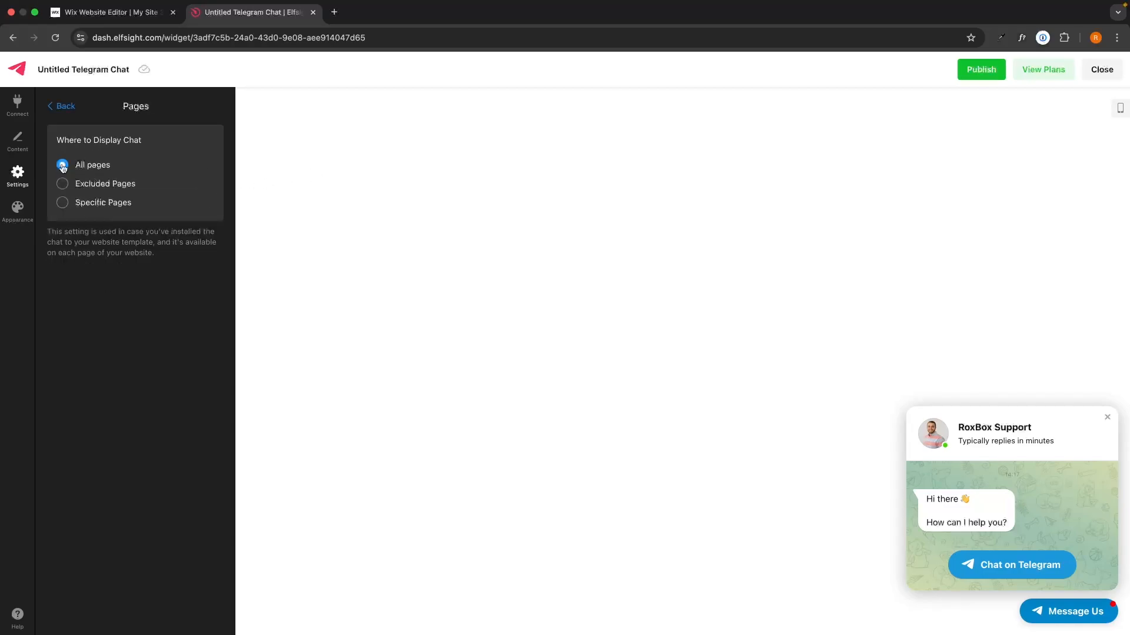
{"action": "left_click", "coordinate": [65, 114]}
{"action": "left_click", "coordinate": [154, 170]}
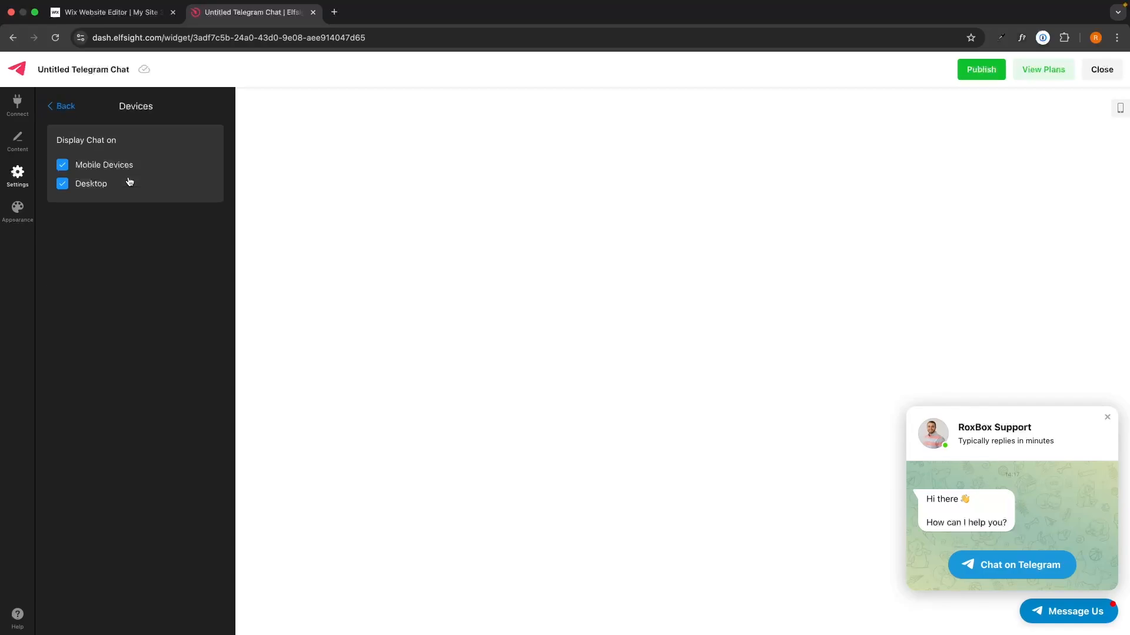
{"action": "left_click", "coordinate": [66, 117]}
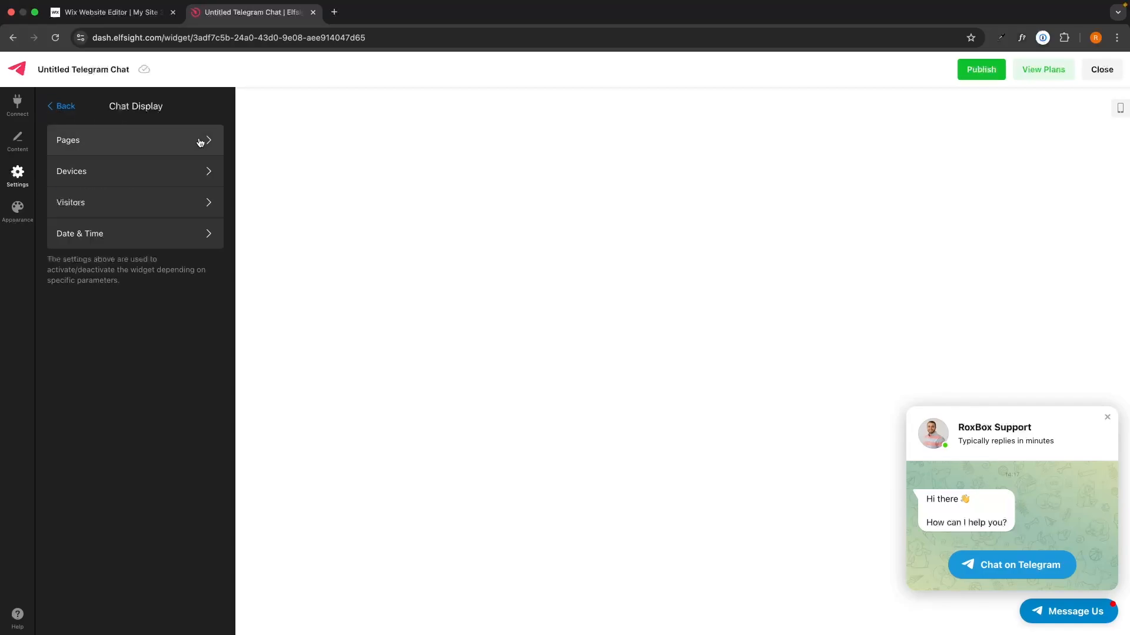
{"action": "left_click", "coordinate": [76, 206]}
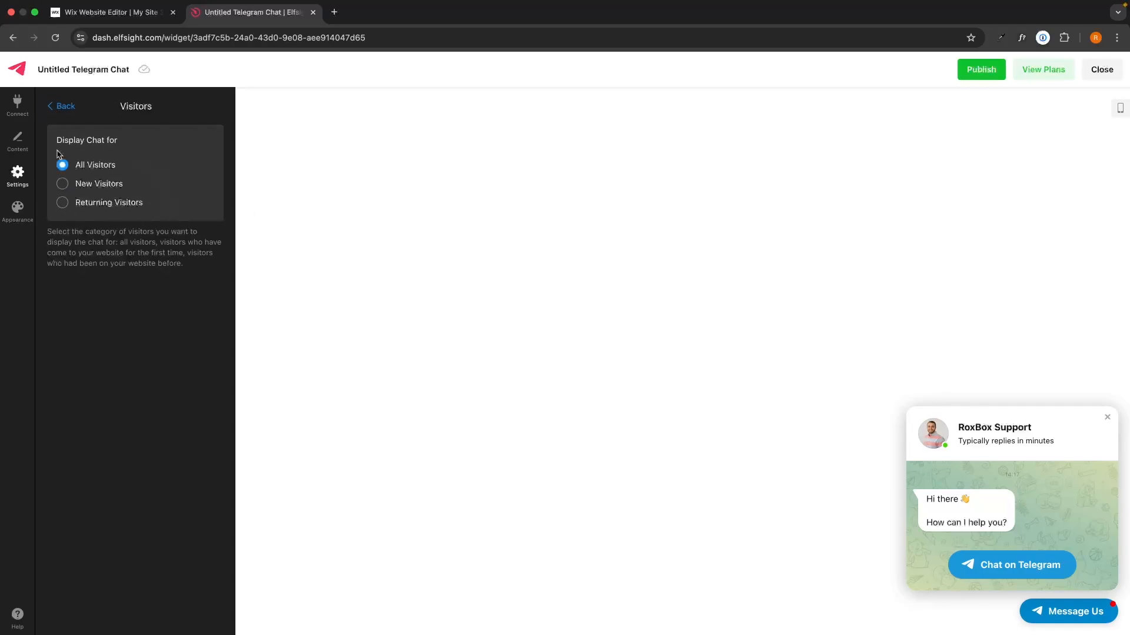
{"action": "left_click", "coordinate": [64, 107]}
Confirm the chat shows on all days, then bring up Open Chat Triggers
{"action": "left_click", "coordinate": [133, 247]}
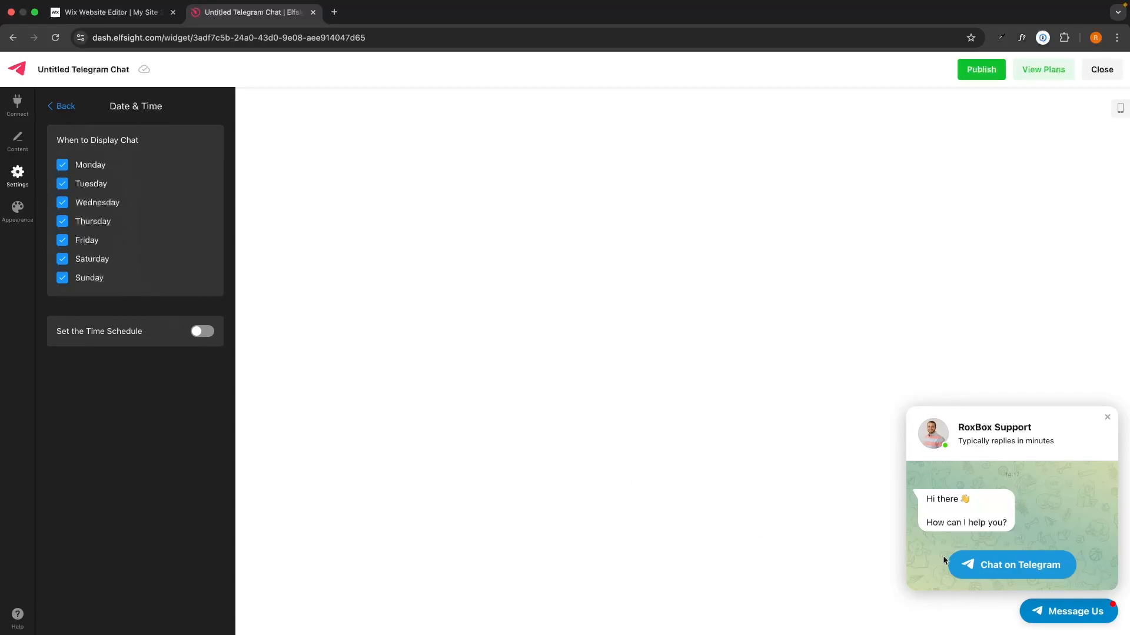
{"action": "left_click", "coordinate": [1051, 606]}
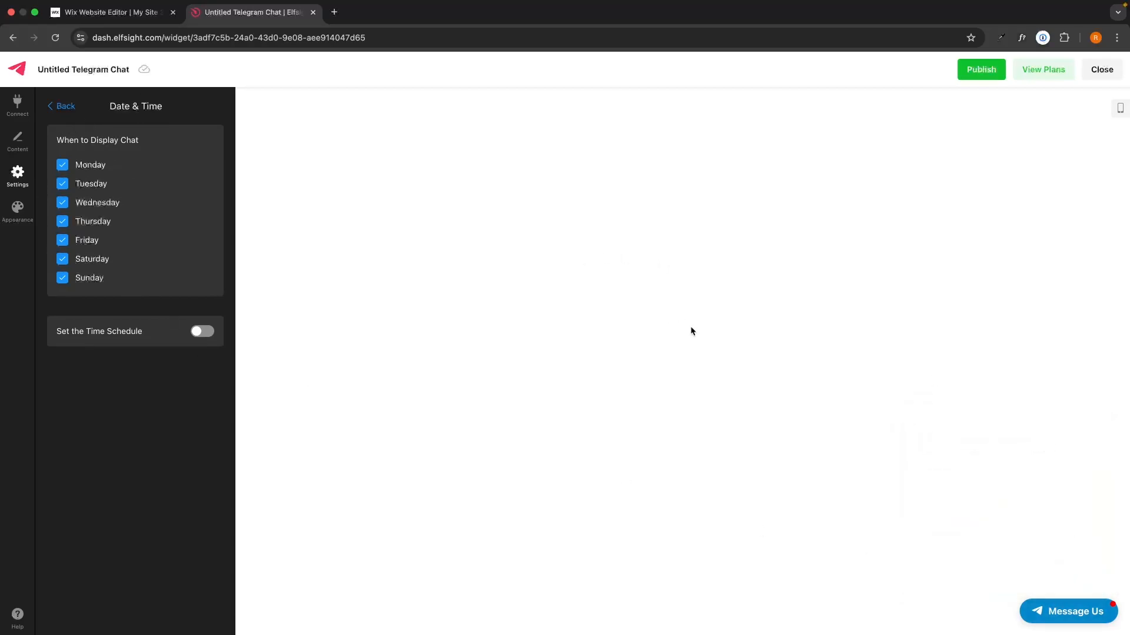
{"action": "left_click", "coordinate": [64, 107]}
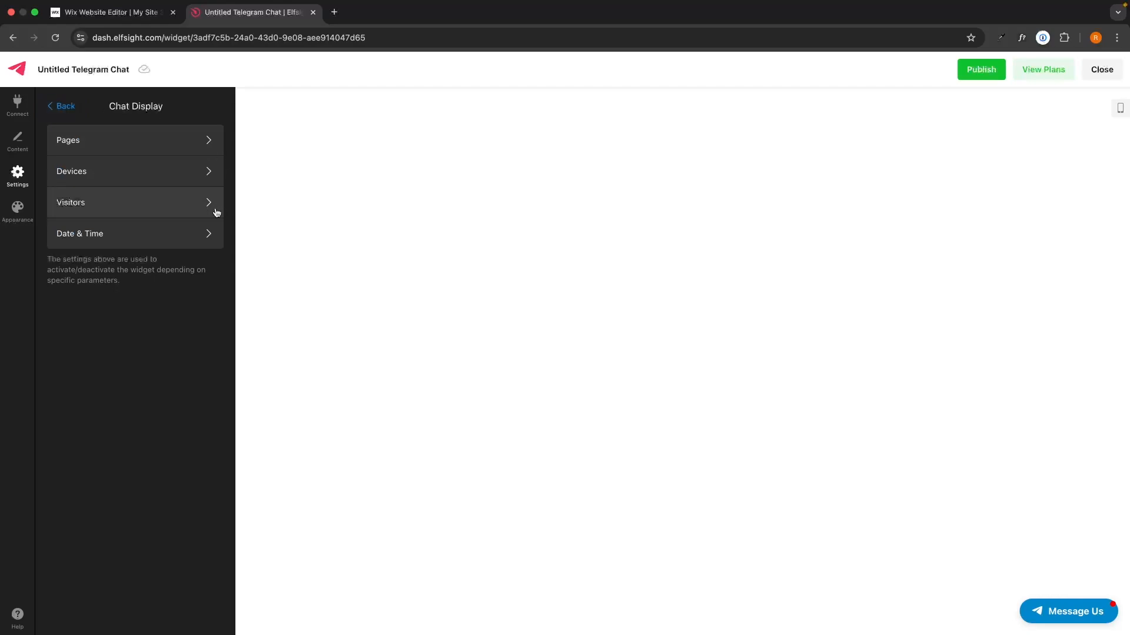
{"action": "left_click", "coordinate": [62, 106]}
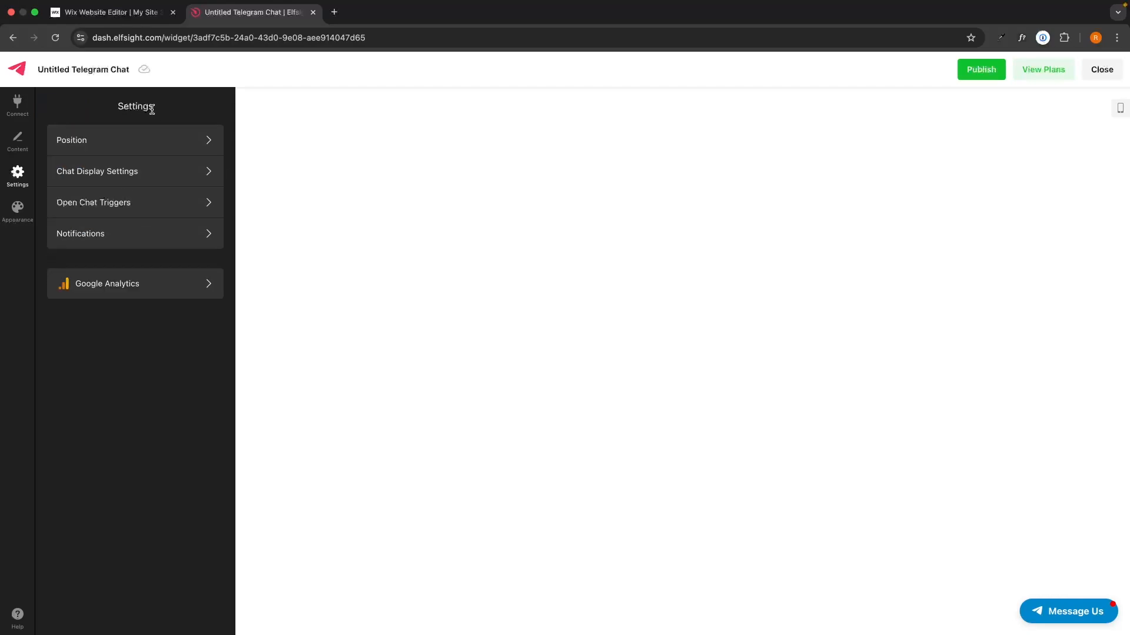
{"action": "left_click", "coordinate": [130, 204]}
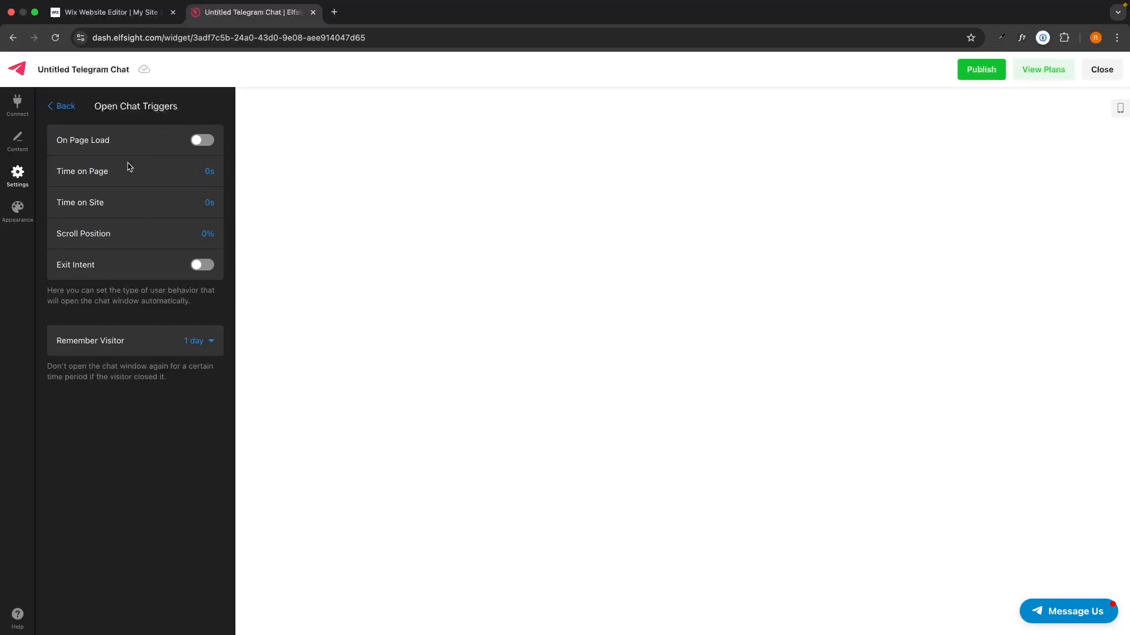
Try the On Page Load trigger and leave it switched off
{"action": "left_click", "coordinate": [1068, 612]}
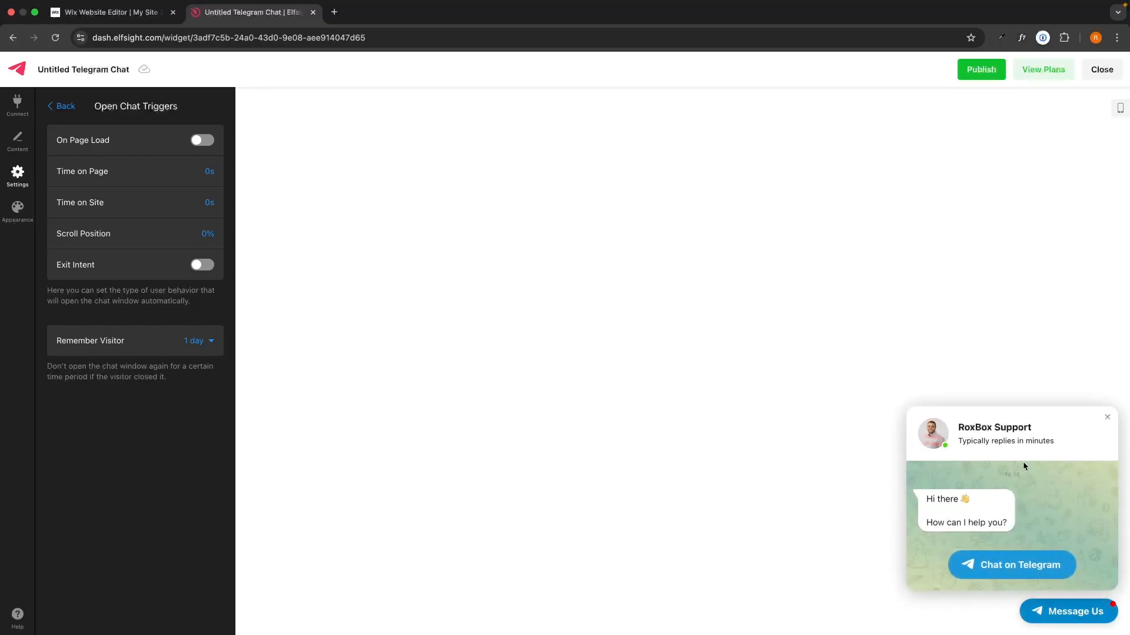
{"action": "left_click", "coordinate": [198, 140]}
{"action": "left_click", "coordinate": [198, 140]}
{"action": "left_click", "coordinate": [71, 109]}
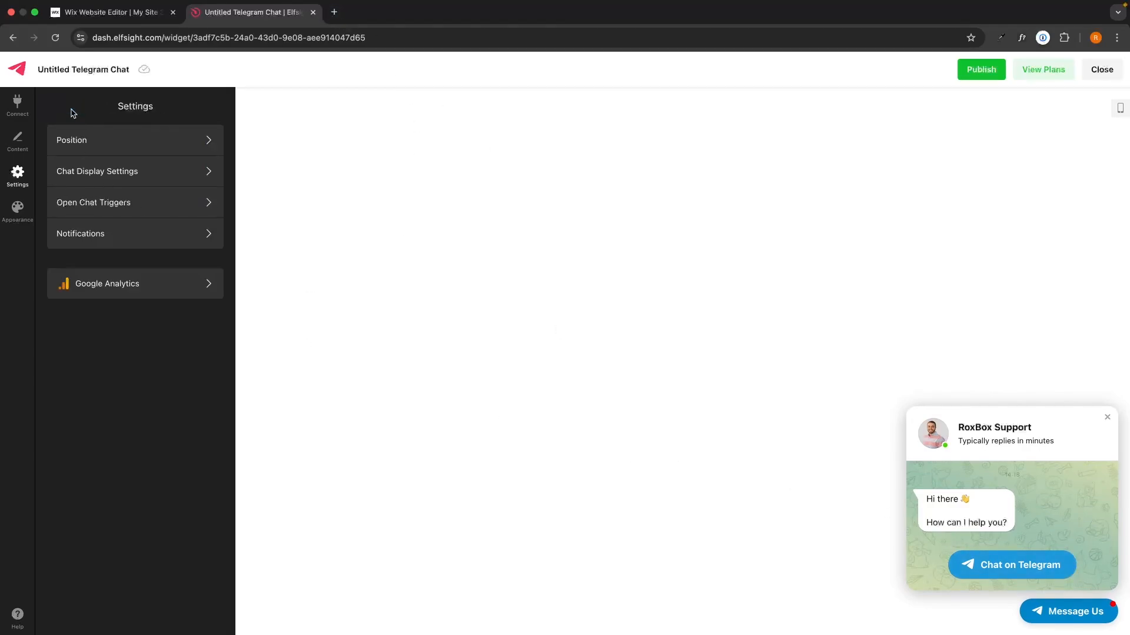
Keep the bubble notification badge enabled under Notifications
{"action": "left_click", "coordinate": [206, 242]}
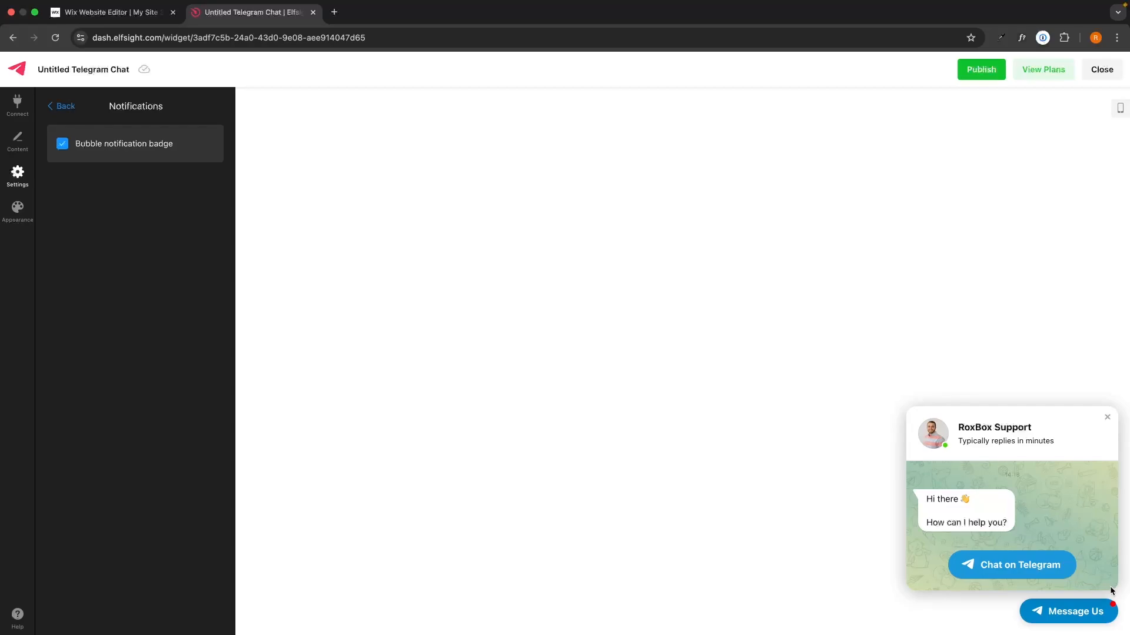
{"action": "left_click", "coordinate": [1116, 611]}
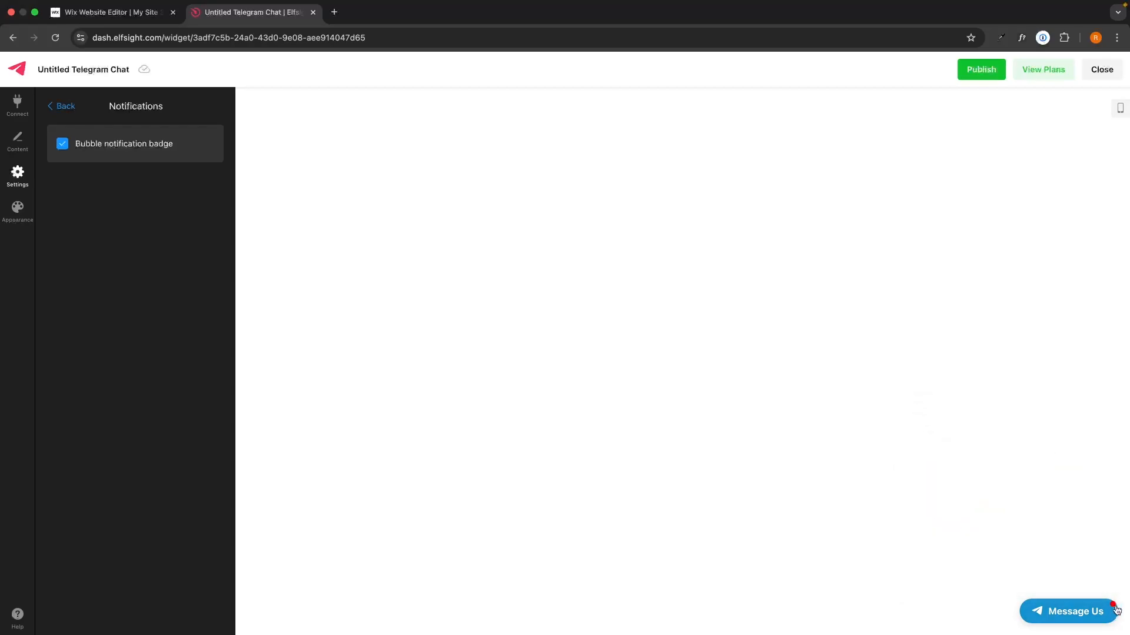
{"action": "left_click", "coordinate": [150, 151]}
{"action": "left_click", "coordinate": [151, 151]}
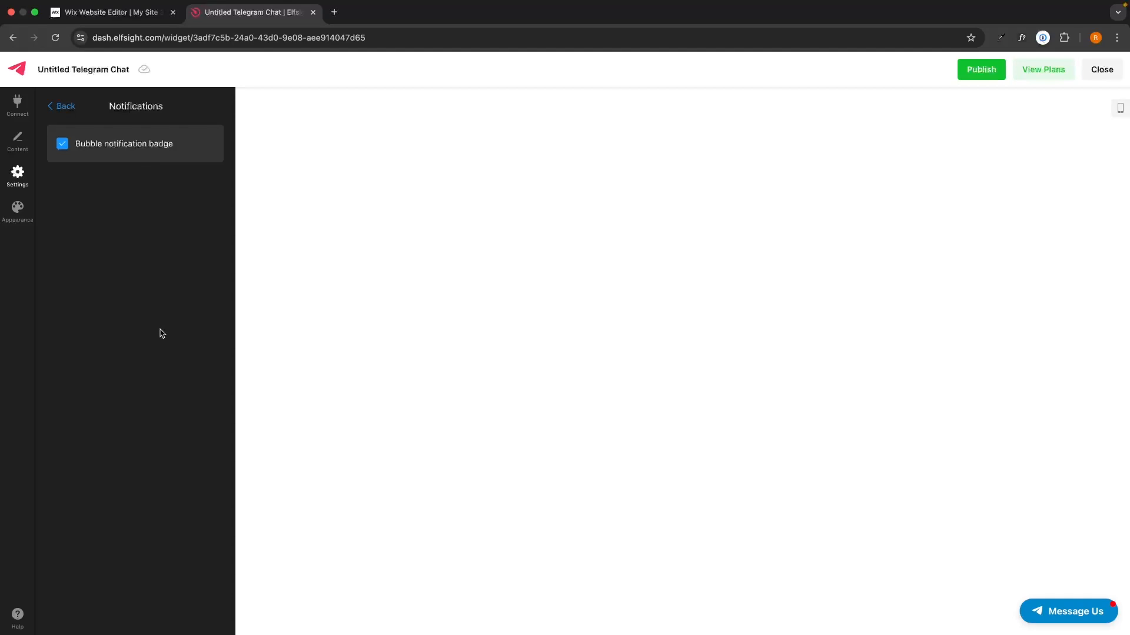
{"action": "left_click", "coordinate": [61, 106]}
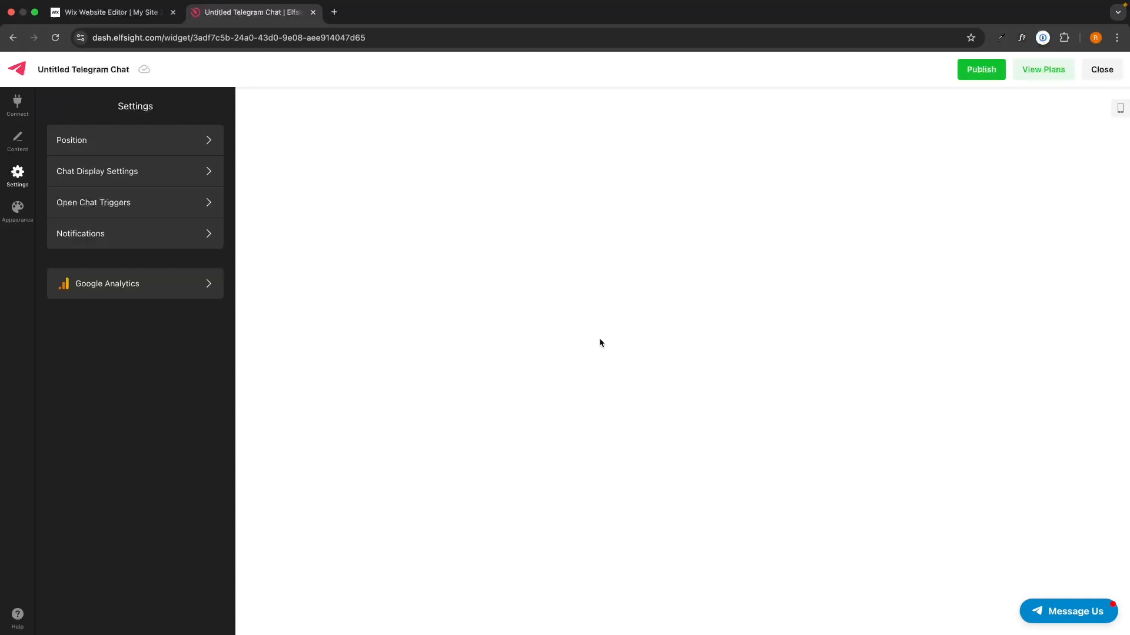
In Appearance, try the Aclonica font, then set the widget font to Default
{"action": "left_click", "coordinate": [17, 209]}
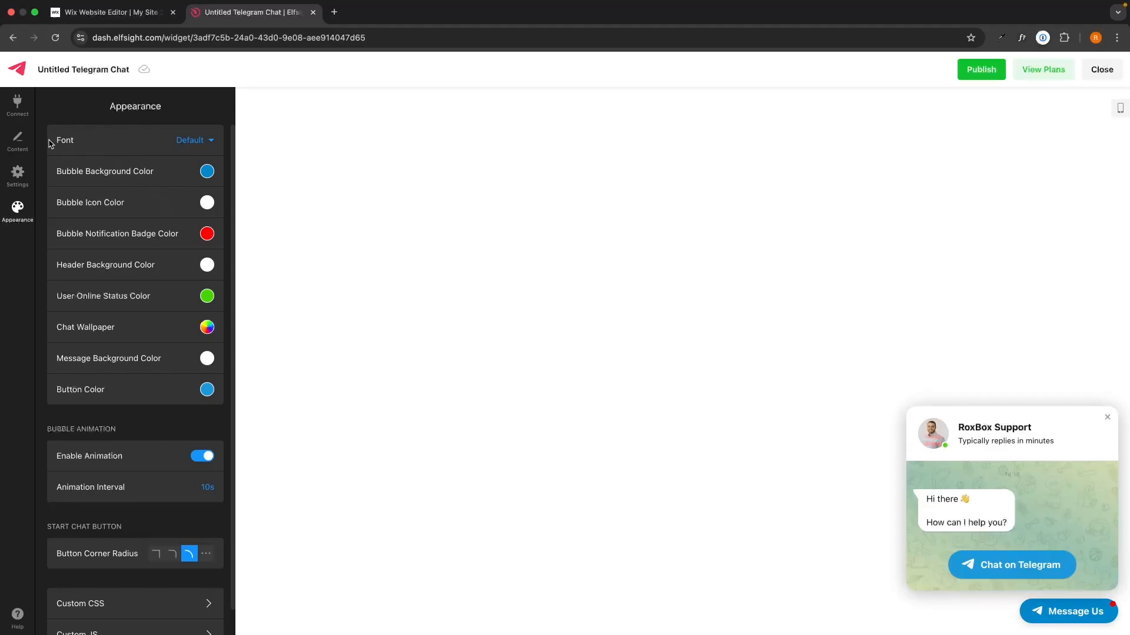
{"action": "left_click", "coordinate": [196, 153]}
{"action": "scroll", "coordinate": [117, 253], "scroll_direction": "down", "scroll_amount": 1}
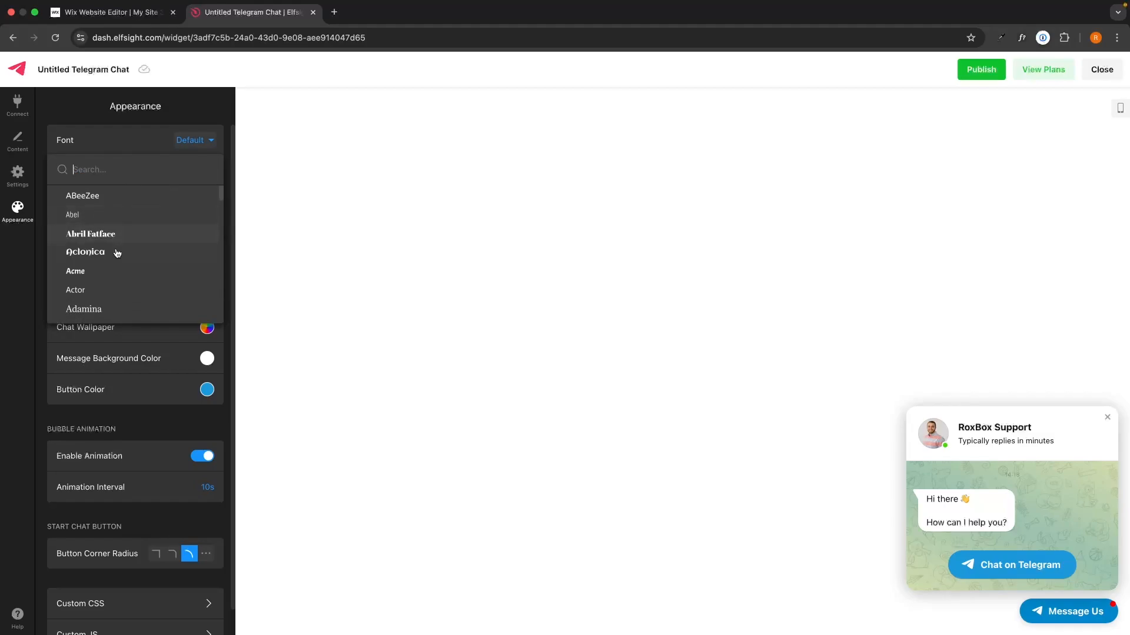
{"action": "left_click", "coordinate": [117, 254]}
{"action": "left_click", "coordinate": [191, 142]}
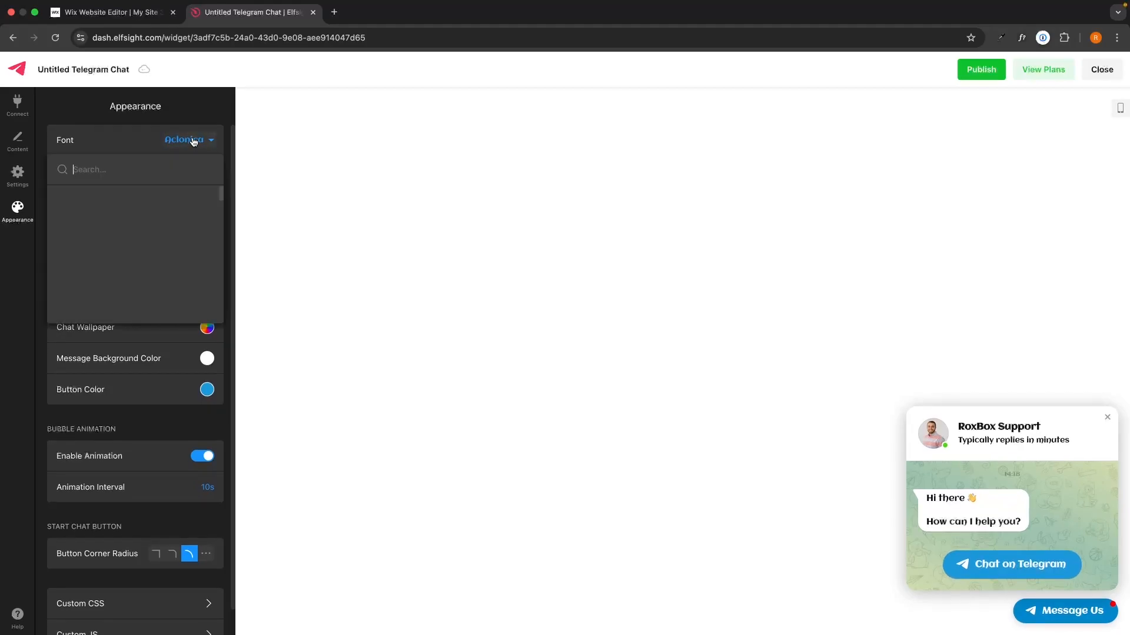
{"action": "scroll", "coordinate": [160, 207], "scroll_direction": "up", "scroll_amount": 3}
{"action": "left_click", "coordinate": [148, 200]}
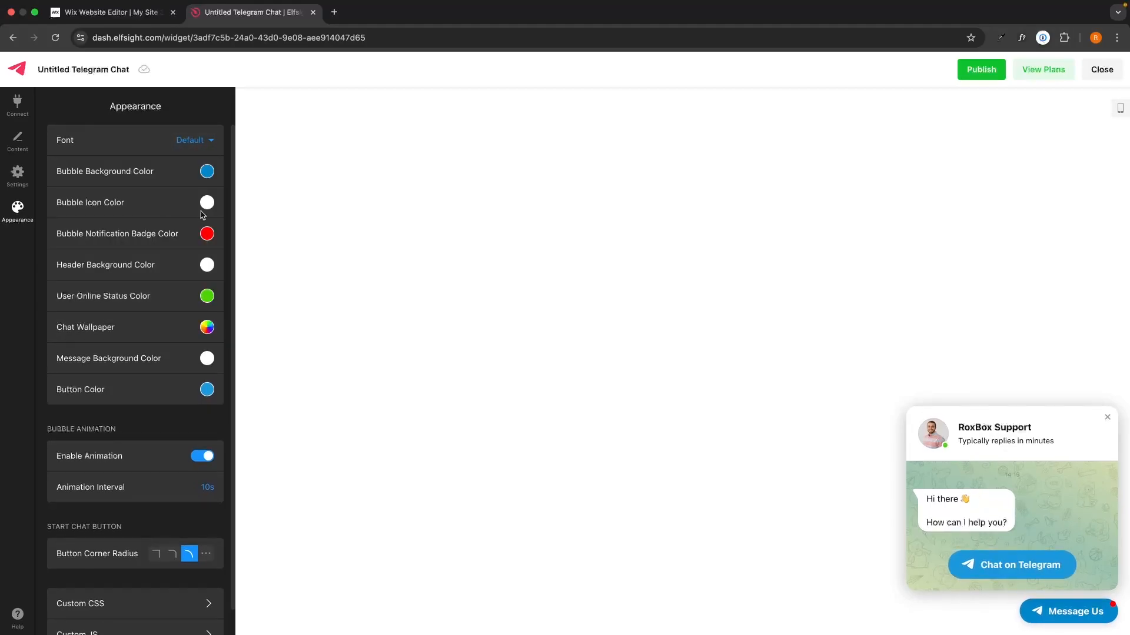
Look at the bubble background colours without changing them, then close the preview's chat popup
{"action": "left_click", "coordinate": [142, 172]}
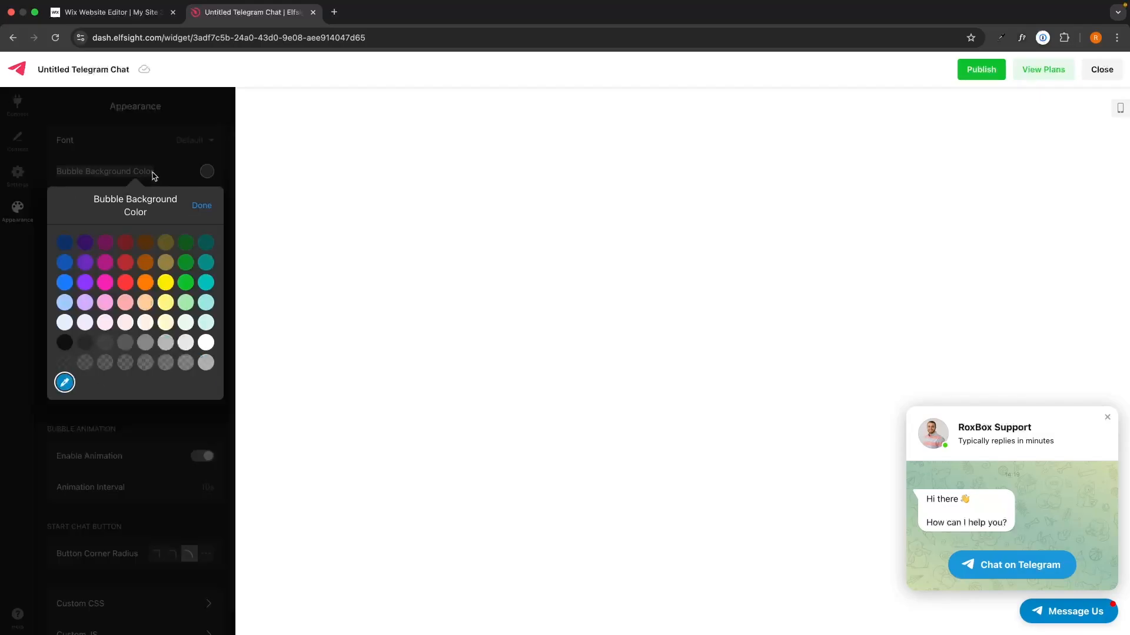
{"action": "left_click", "coordinate": [201, 205]}
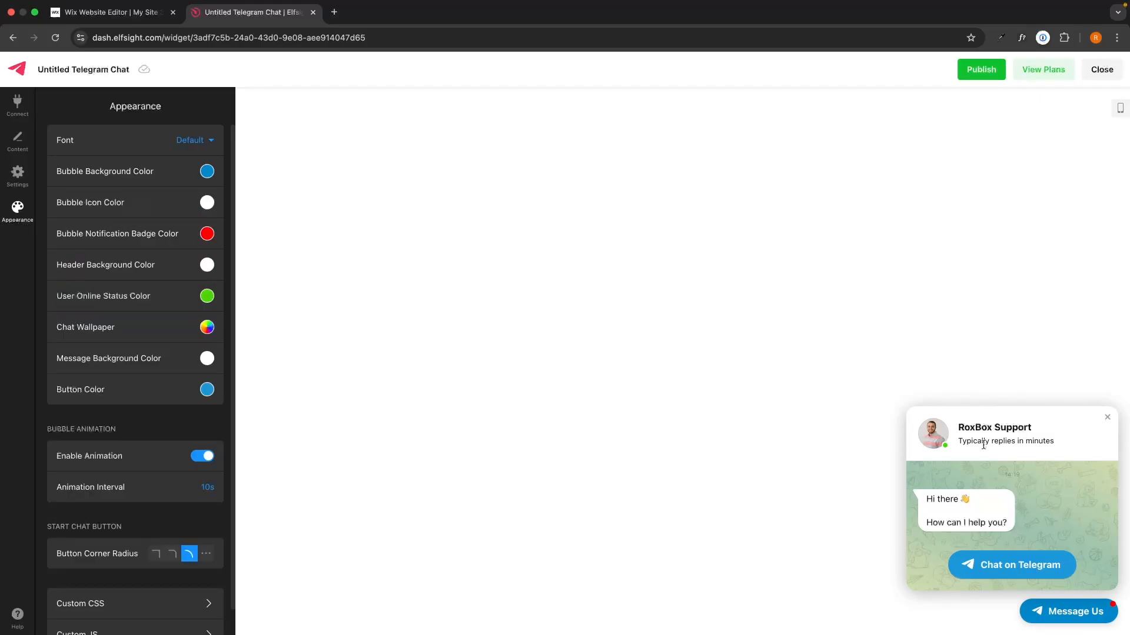
{"action": "scroll", "coordinate": [111, 295], "scroll_direction": "down", "scroll_amount": 1}
{"action": "scroll", "coordinate": [121, 292], "scroll_direction": "up", "scroll_amount": 1}
{"action": "scroll", "coordinate": [131, 292], "scroll_direction": "down", "scroll_amount": 1}
{"action": "scroll", "coordinate": [147, 264], "scroll_direction": "down", "scroll_amount": 1}
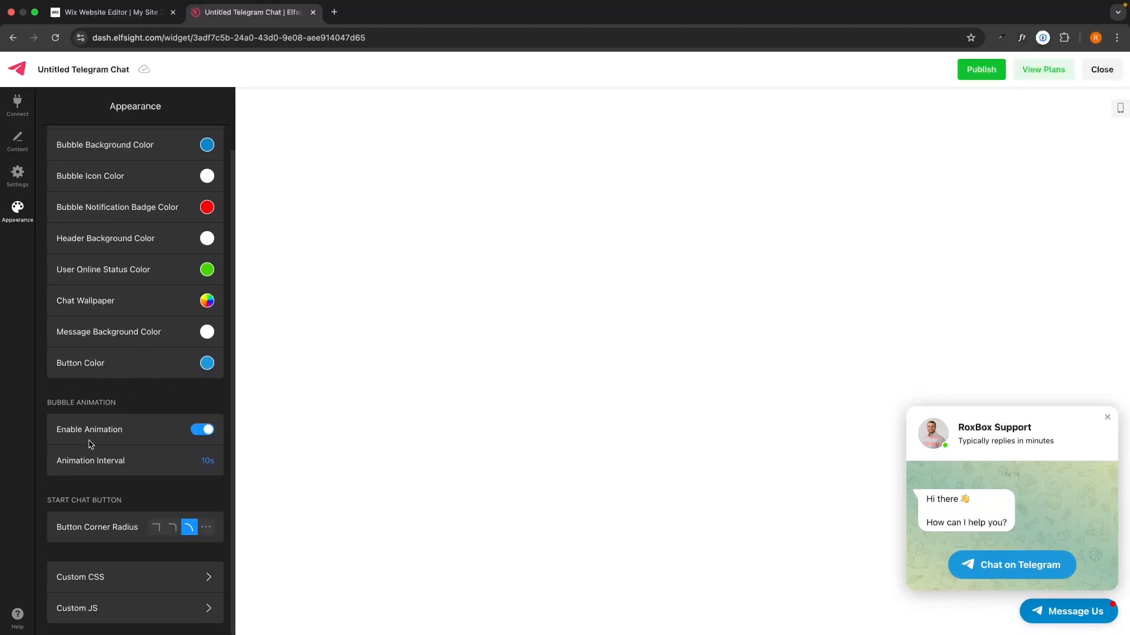
{"action": "left_click", "coordinate": [1059, 615]}
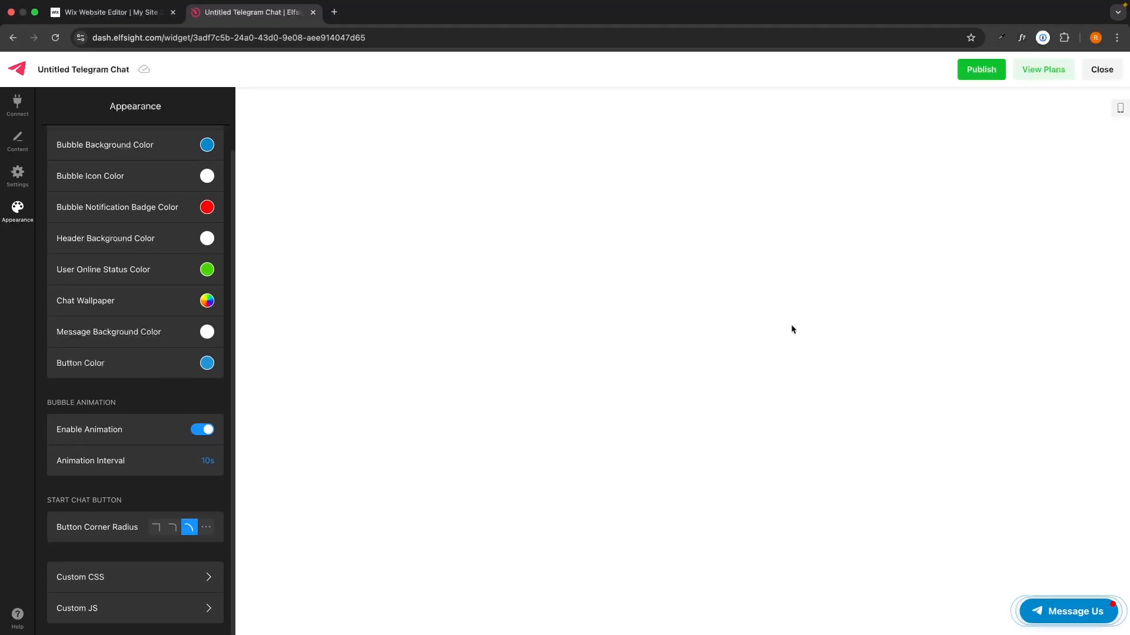
Publish the widget, look over the pricing plans, and stay on Free to reach the Embed Code
{"action": "left_click", "coordinate": [976, 72]}
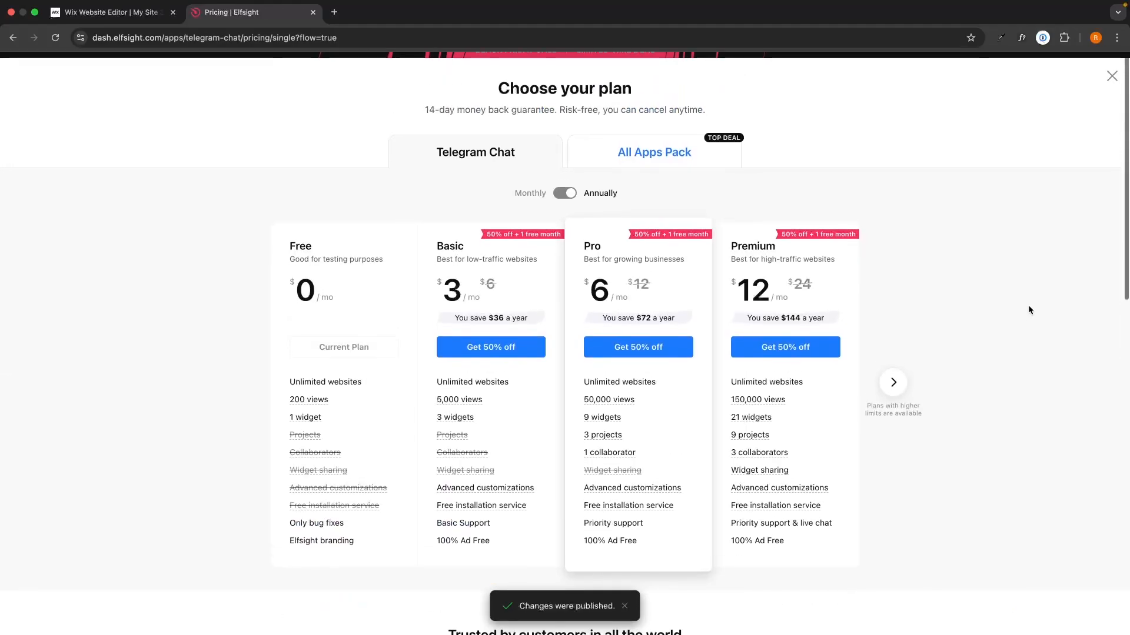
{"action": "scroll", "coordinate": [1028, 310], "scroll_direction": "down", "scroll_amount": 1}
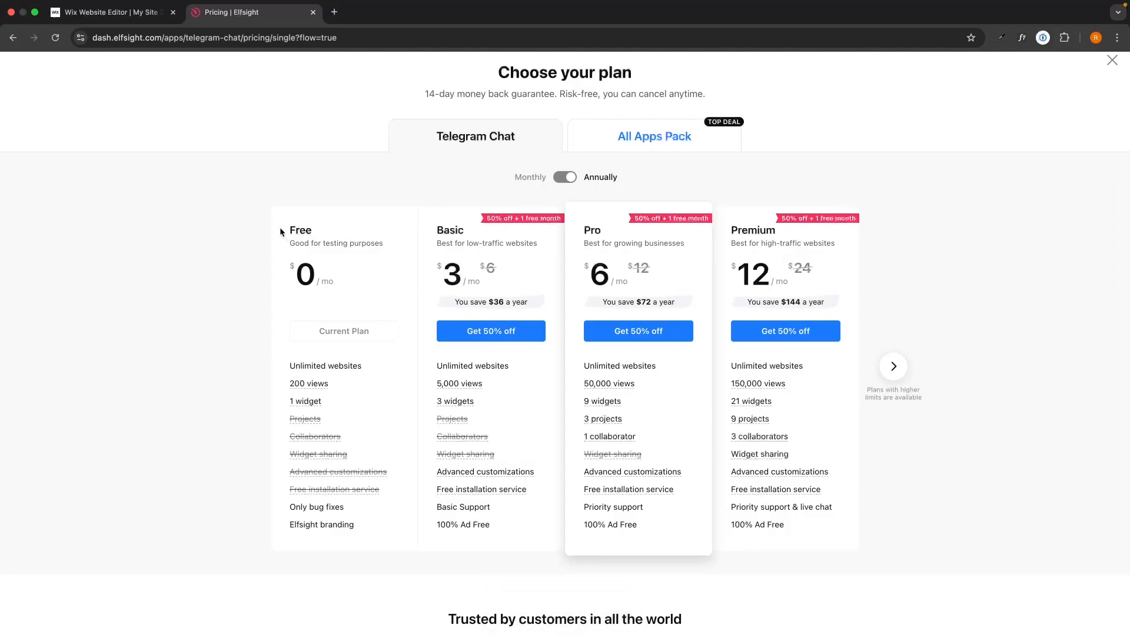
{"action": "mouse_move", "coordinate": [280, 227]}
{"action": "left_mouse_down"}
{"action": "mouse_move", "coordinate": [373, 305]}
{"action": "mouse_move", "coordinate": [282, 217]}
{"action": "left_mouse_up"}
{"action": "left_click", "coordinate": [372, 304]}
{"action": "left_click", "coordinate": [294, 220]}
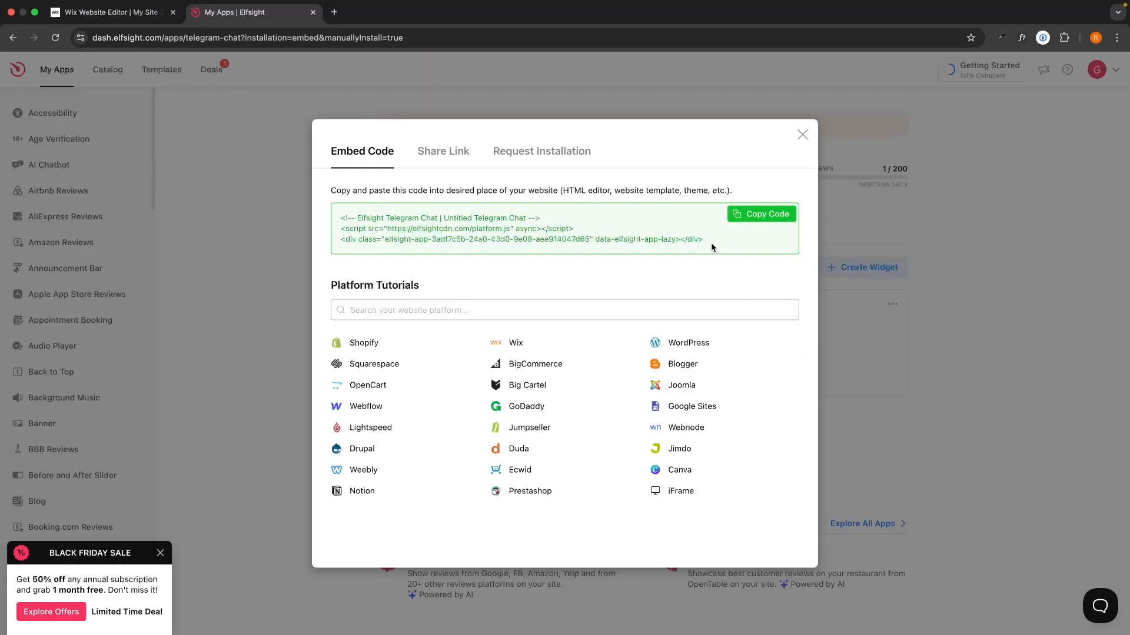
Select and copy the widget's embed code, then switch to the Wix site editor
{"action": "left_click_drag", "start_coordinate": [711, 247], "coordinate": [336, 215]}
{"action": "left_click", "coordinate": [346, 215]}
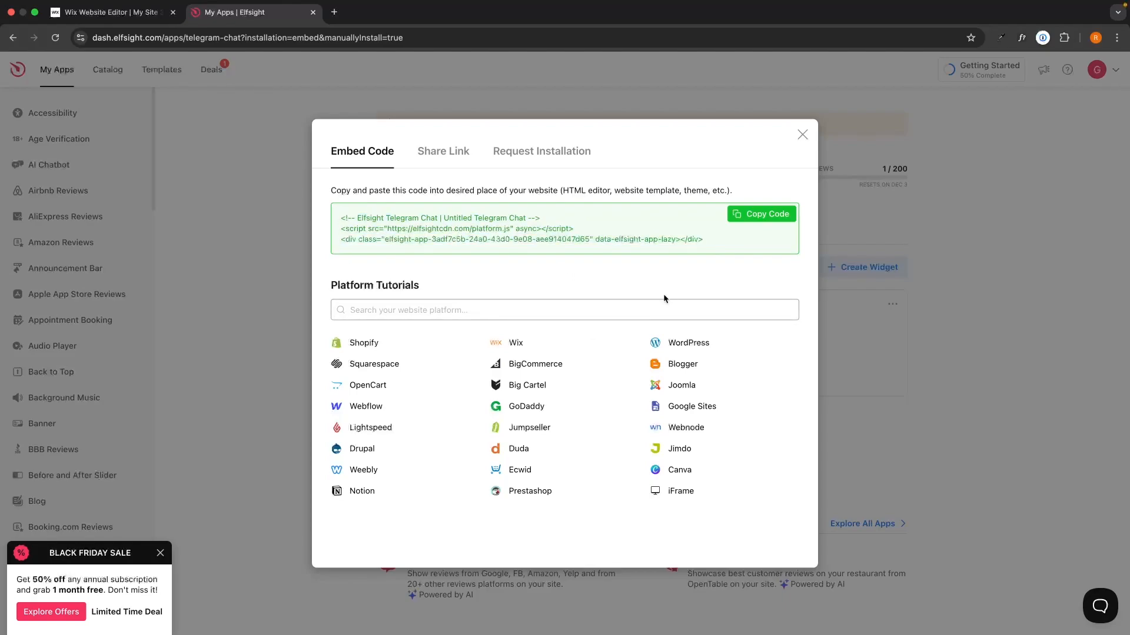
{"action": "left_click", "coordinate": [756, 216]}
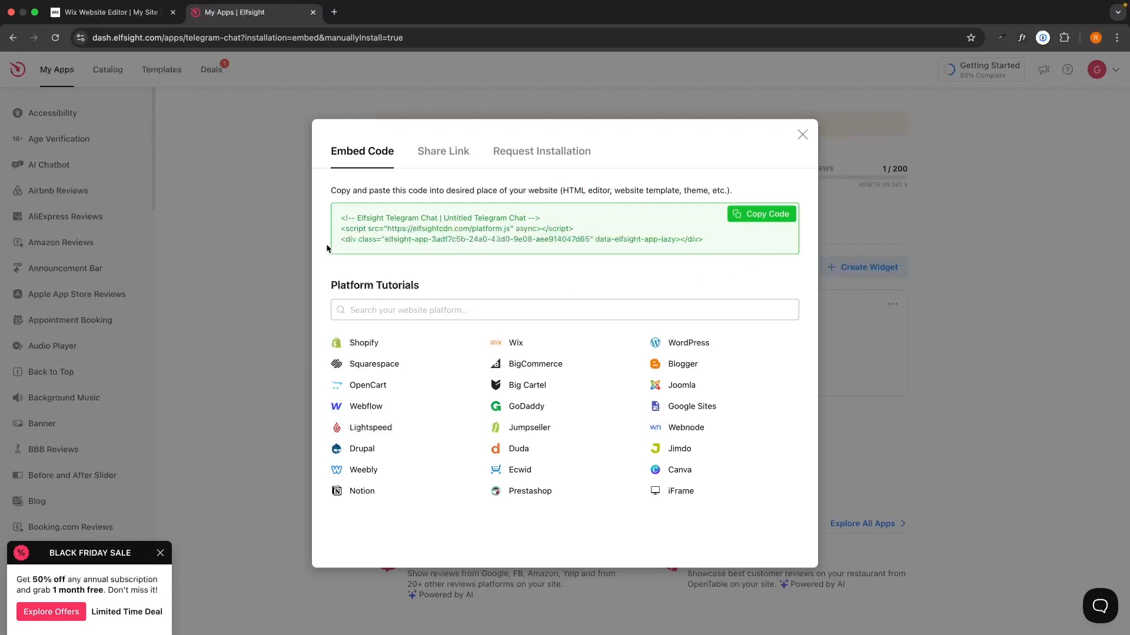
{"action": "left_click", "coordinate": [136, 13]}
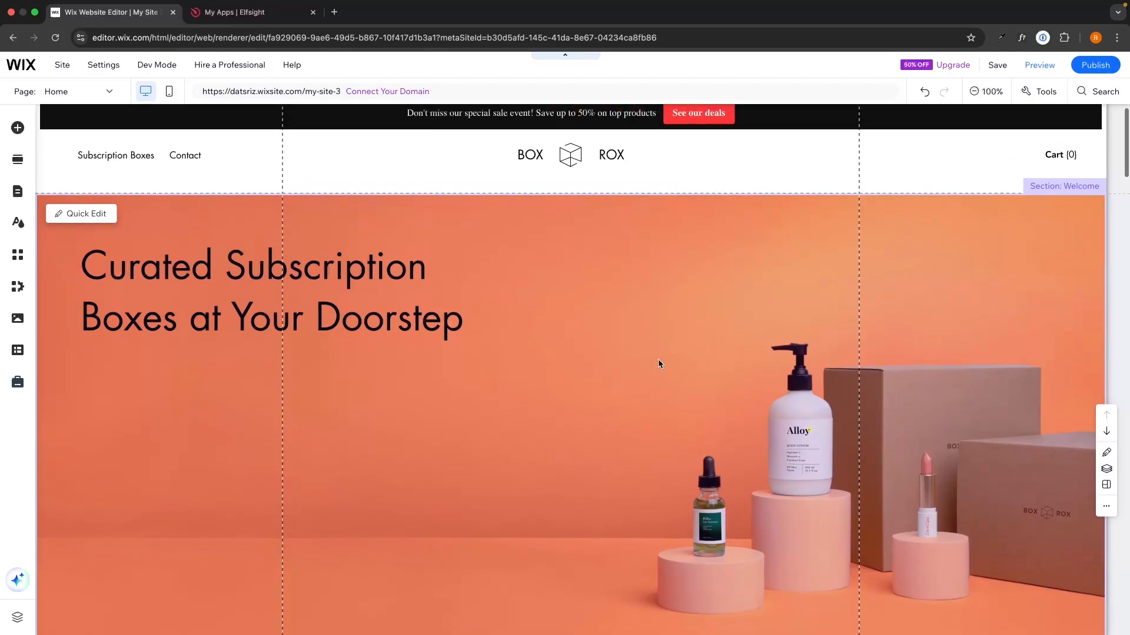
Add an Embed HTML element to the Wix Home page with the pasted Elfsight script
{"action": "left_click", "coordinate": [18, 128]}
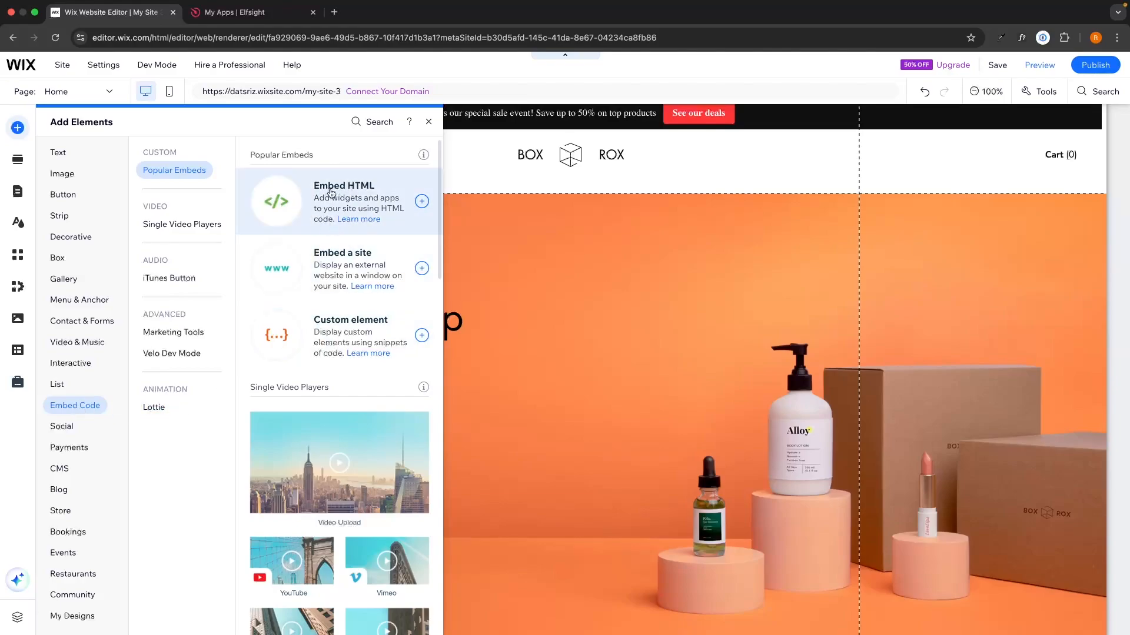
{"action": "left_click", "coordinate": [421, 202]}
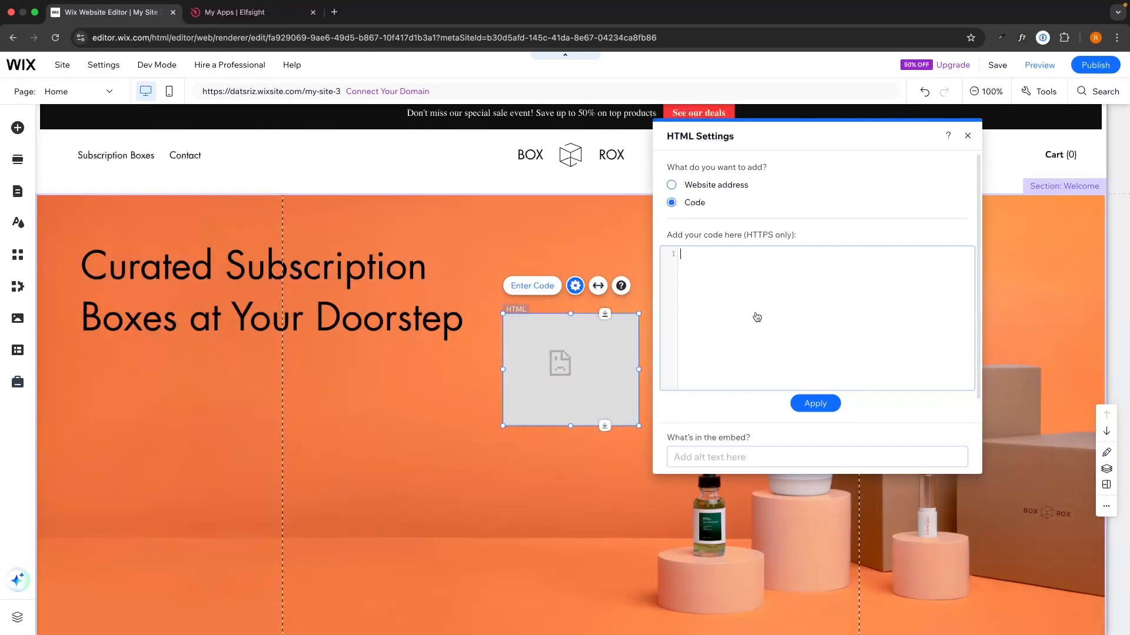
{"action": "key", "text": "super+v"}
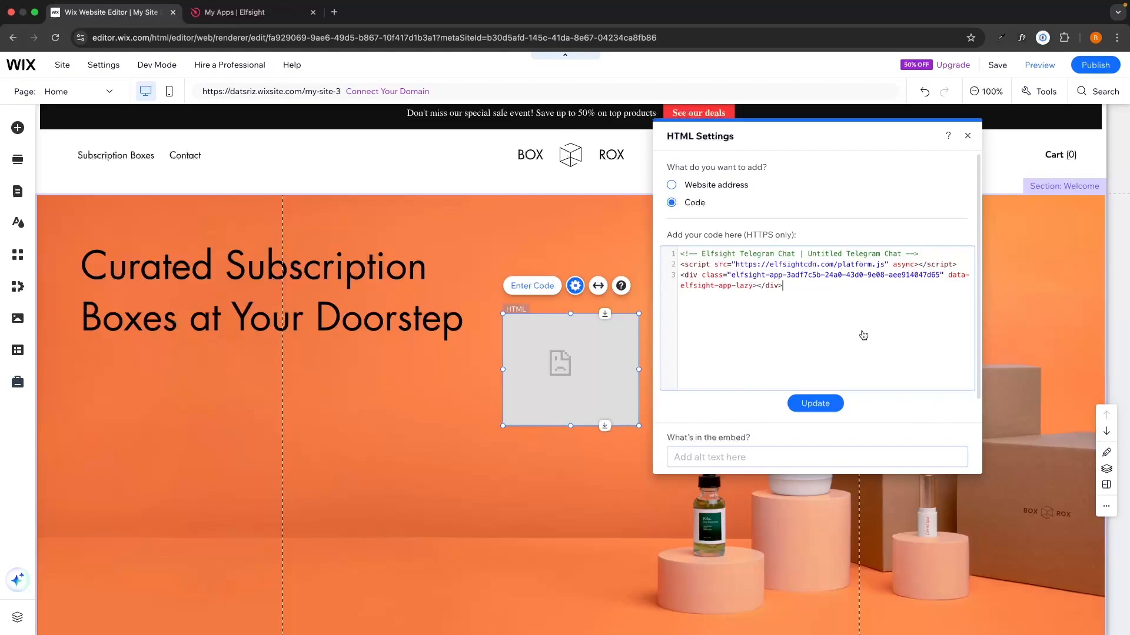
{"action": "left_click", "coordinate": [818, 402]}
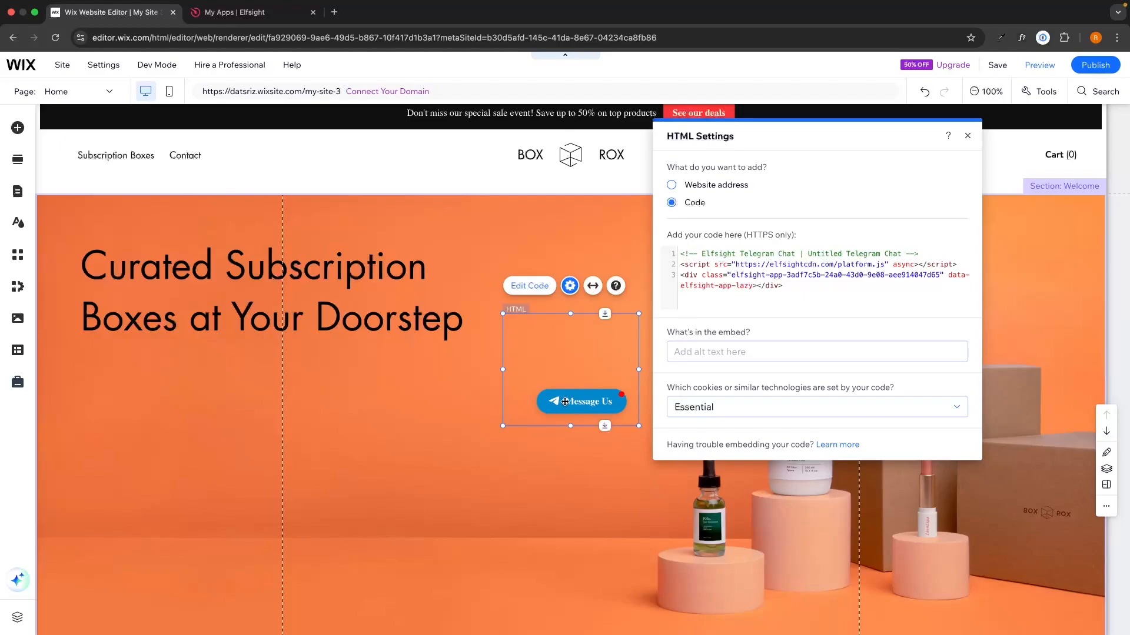
Move the chat embed to the hero's lower right and make it taller and wider
{"action": "left_click_drag", "start_coordinate": [565, 402], "coordinate": [1034, 607]}
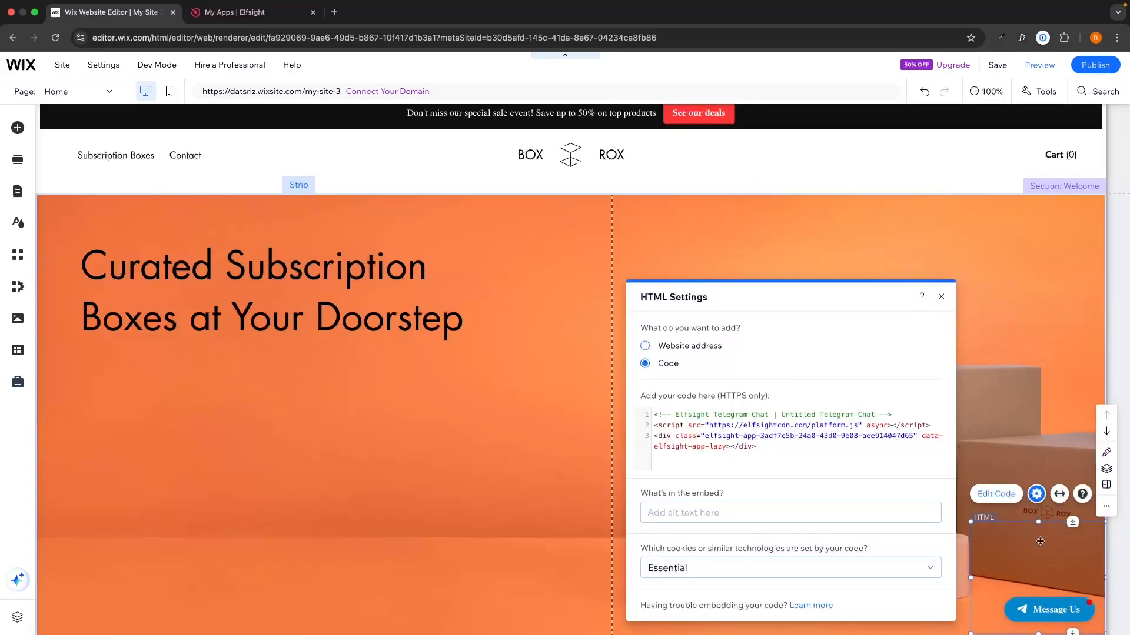
{"action": "left_click_drag", "start_coordinate": [1038, 524], "coordinate": [1038, 224]}
{"action": "left_click_drag", "start_coordinate": [971, 428], "coordinate": [781, 429]}
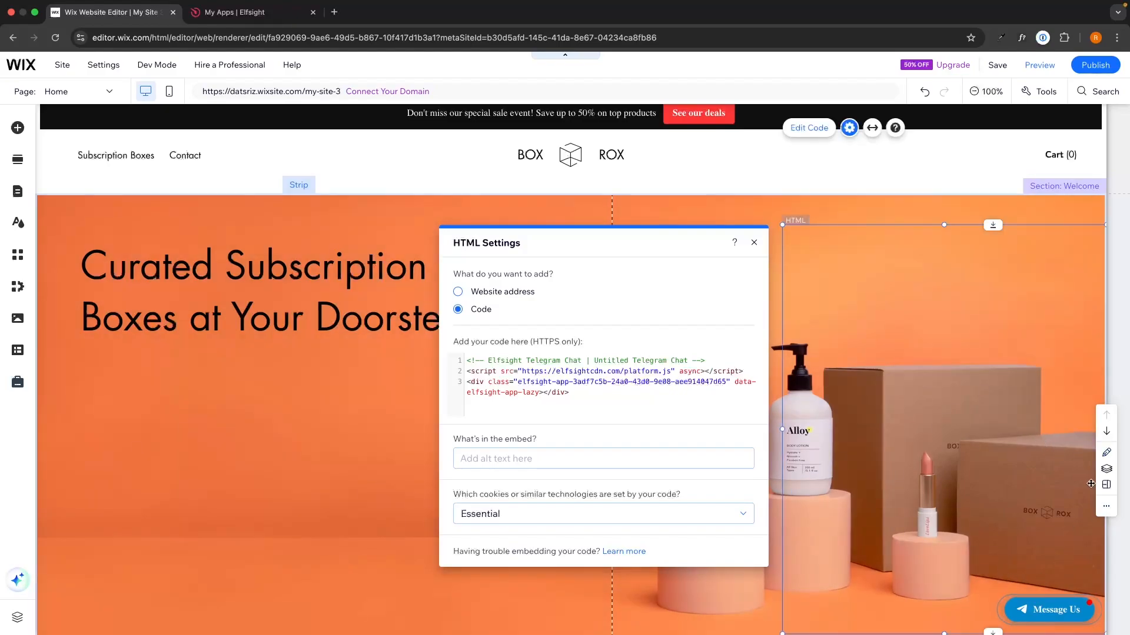
Pin the embed to the screen with 0 px horizontal and vertical offsets
{"action": "right_click", "coordinate": [1039, 607]}
{"action": "left_click", "coordinate": [970, 564]}
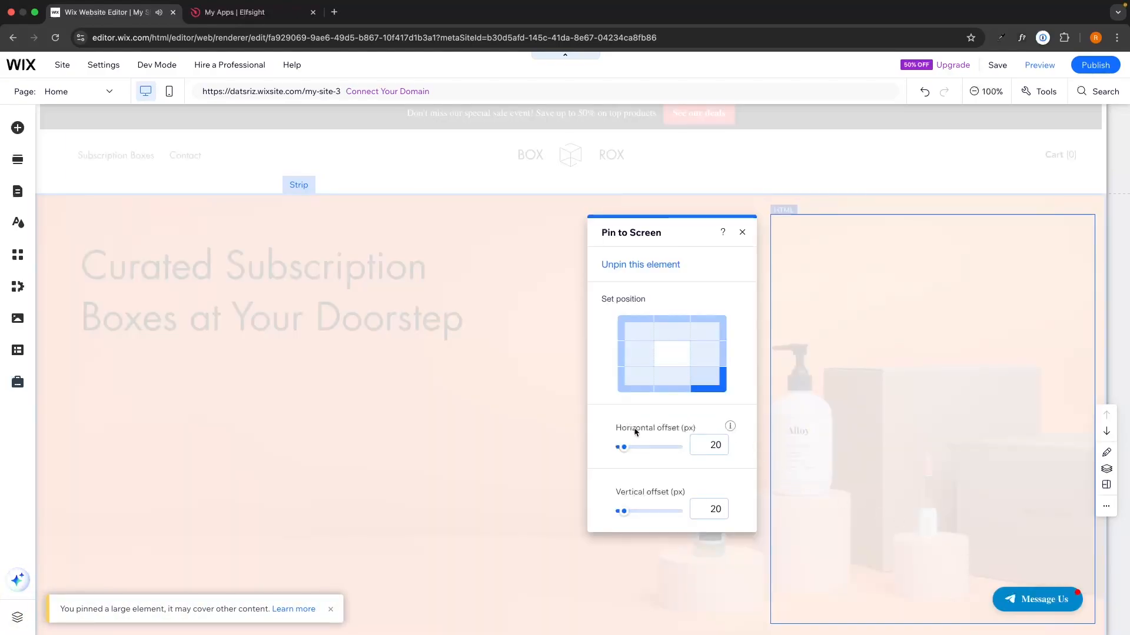
{"action": "left_click_drag", "start_coordinate": [624, 511], "coordinate": [587, 510]}
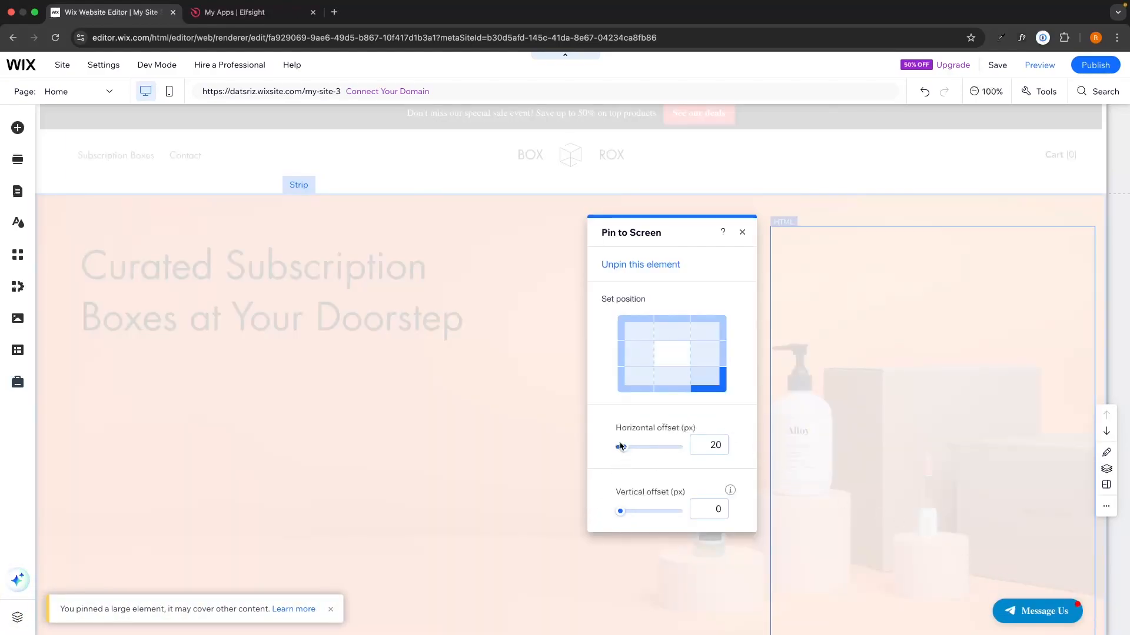
{"action": "left_click_drag", "start_coordinate": [623, 449], "coordinate": [588, 447]}
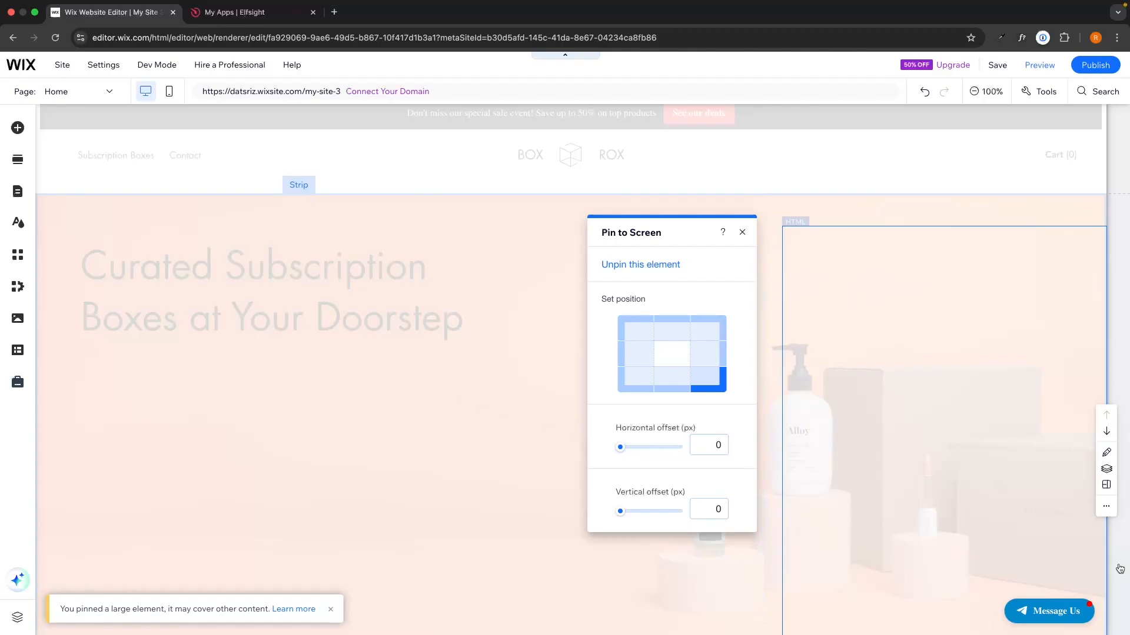
{"action": "left_click", "coordinate": [271, 15]}
{"action": "left_click", "coordinate": [141, 17]}
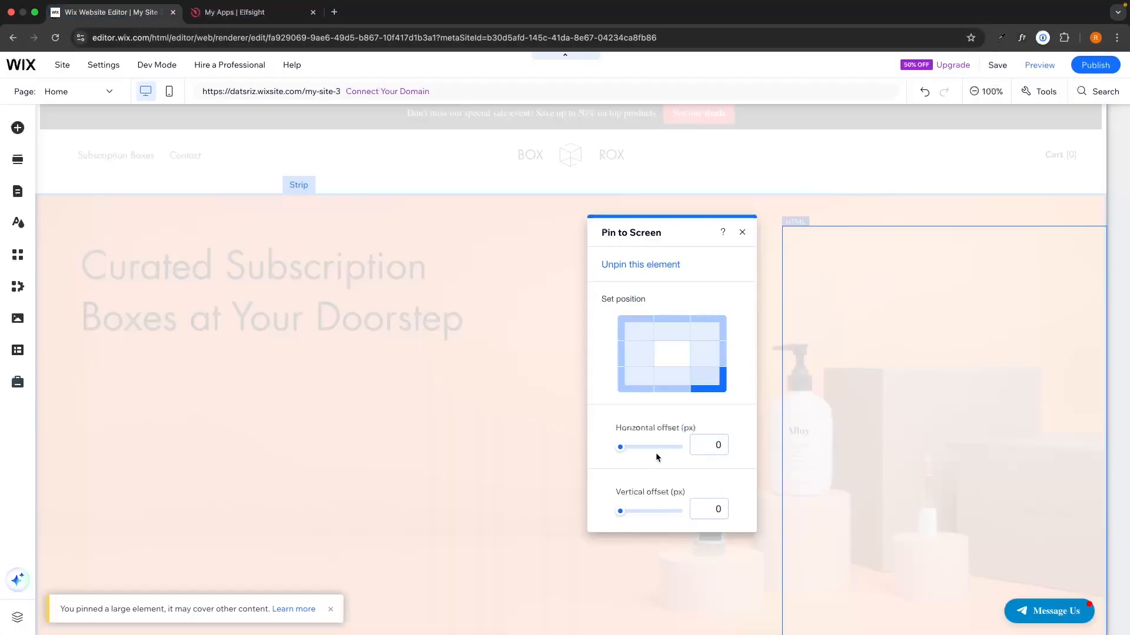
{"action": "left_click", "coordinate": [742, 232]}
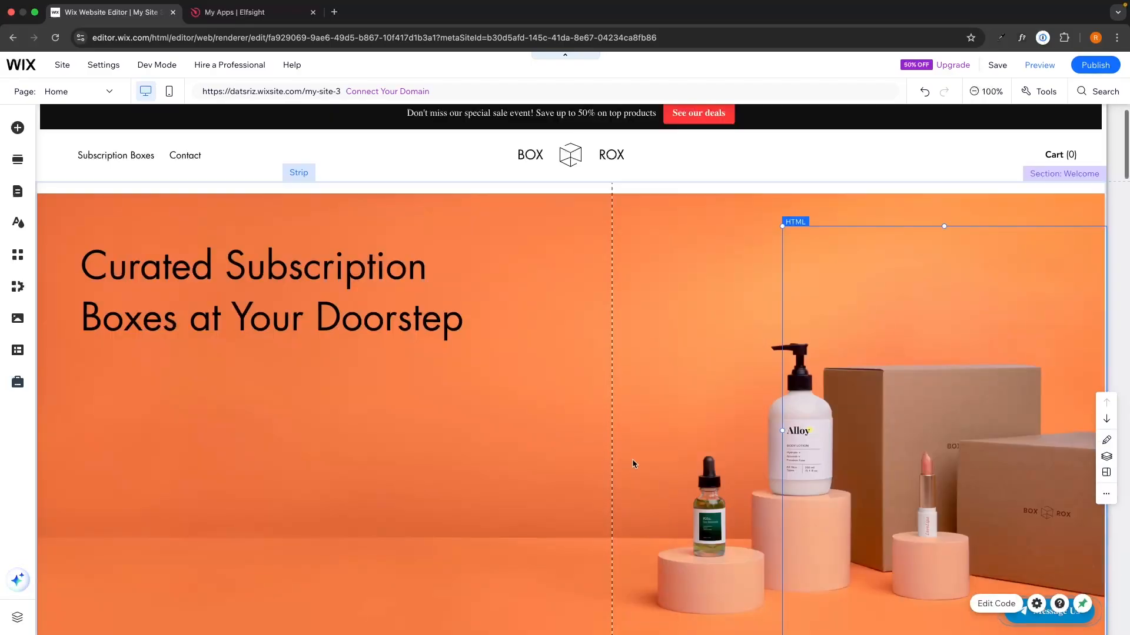
Preview the site, open the Message Us chat, and follow Chat on Telegram to the profile
{"action": "scroll", "coordinate": [632, 463], "scroll_direction": "down", "scroll_amount": 3}
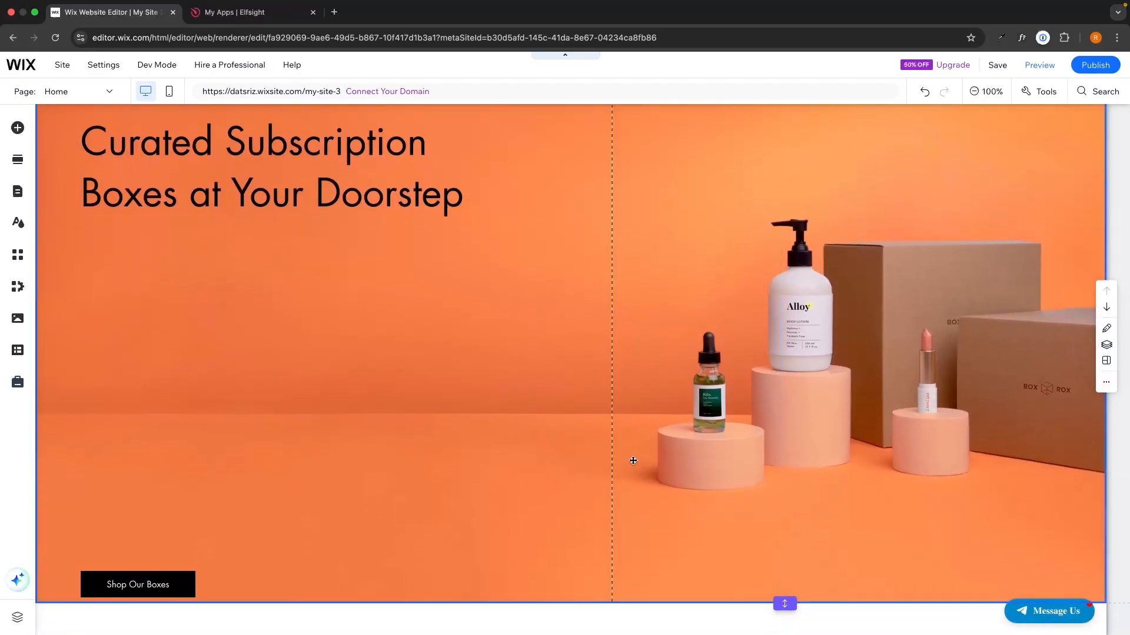
{"action": "scroll", "coordinate": [633, 463], "scroll_direction": "down", "scroll_amount": 6}
{"action": "scroll", "coordinate": [633, 462], "scroll_direction": "up", "scroll_amount": 8}
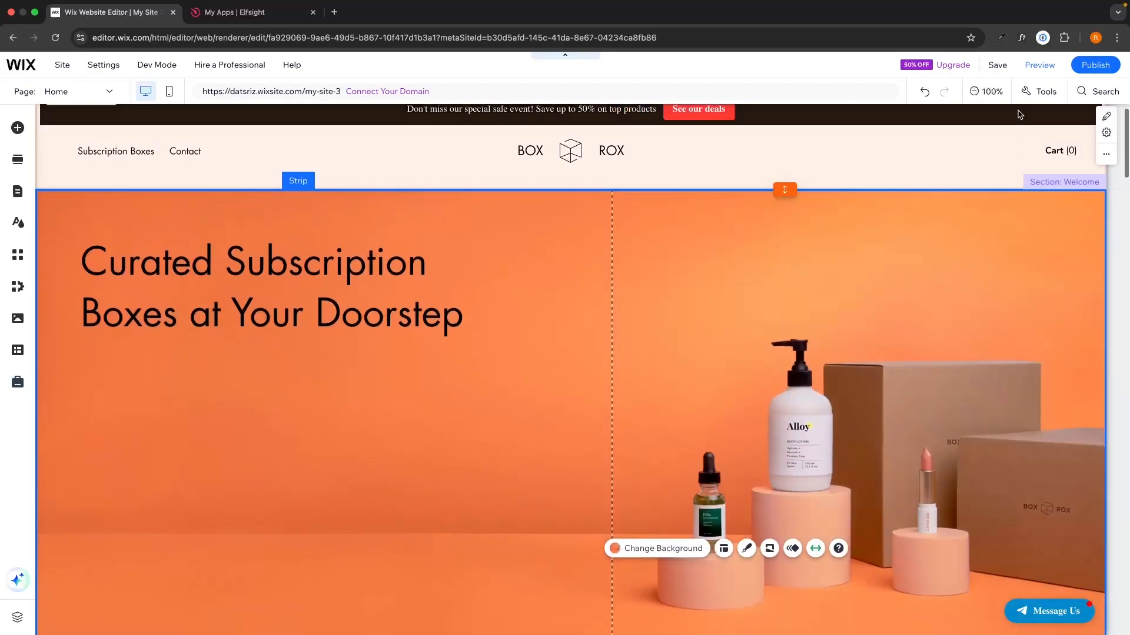
{"action": "left_click", "coordinate": [1039, 66]}
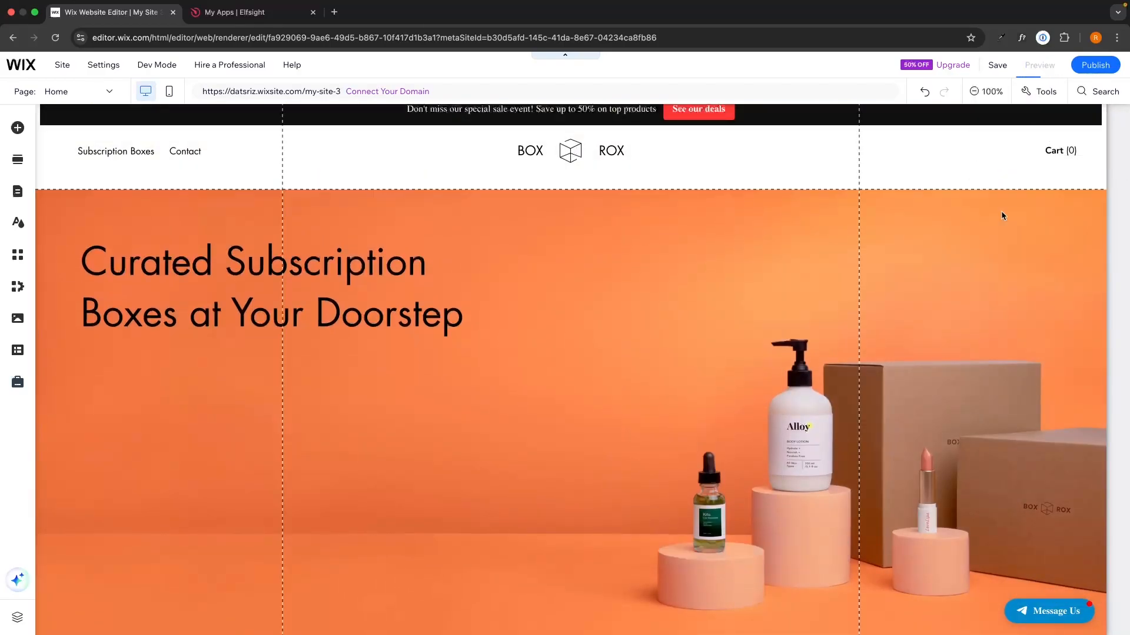
{"action": "left_click", "coordinate": [1034, 605]}
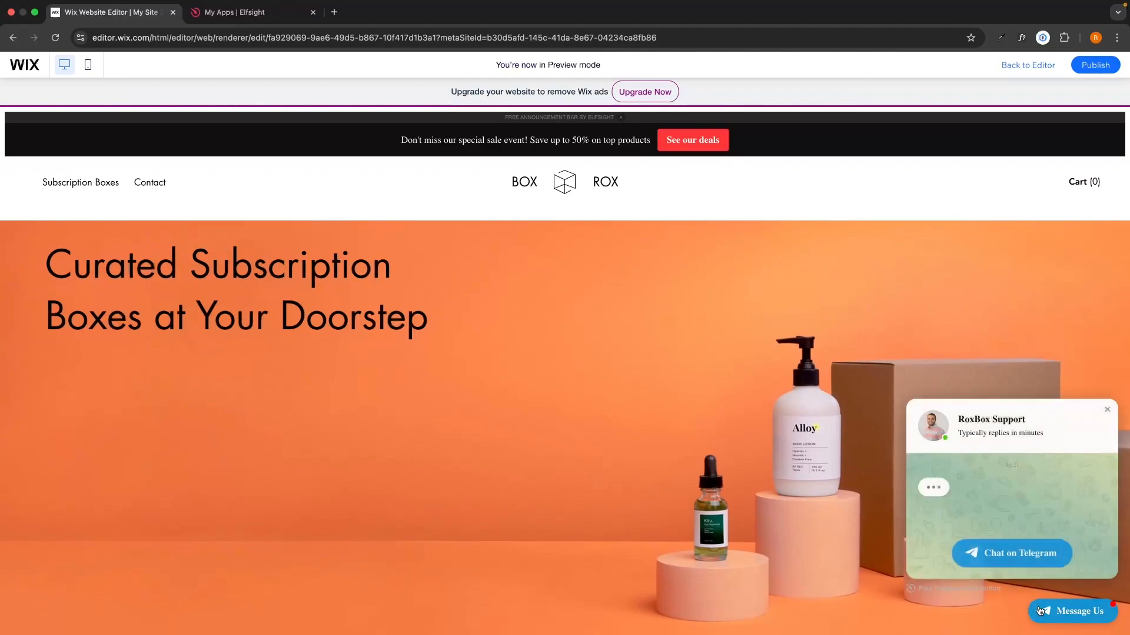
{"action": "left_click", "coordinate": [1012, 553]}
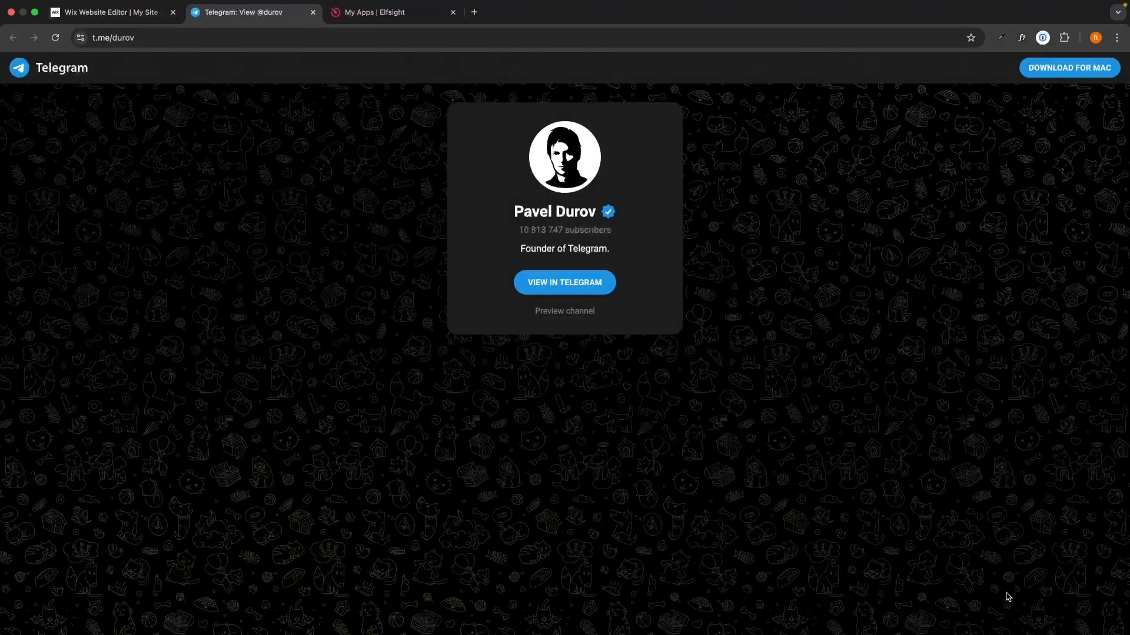